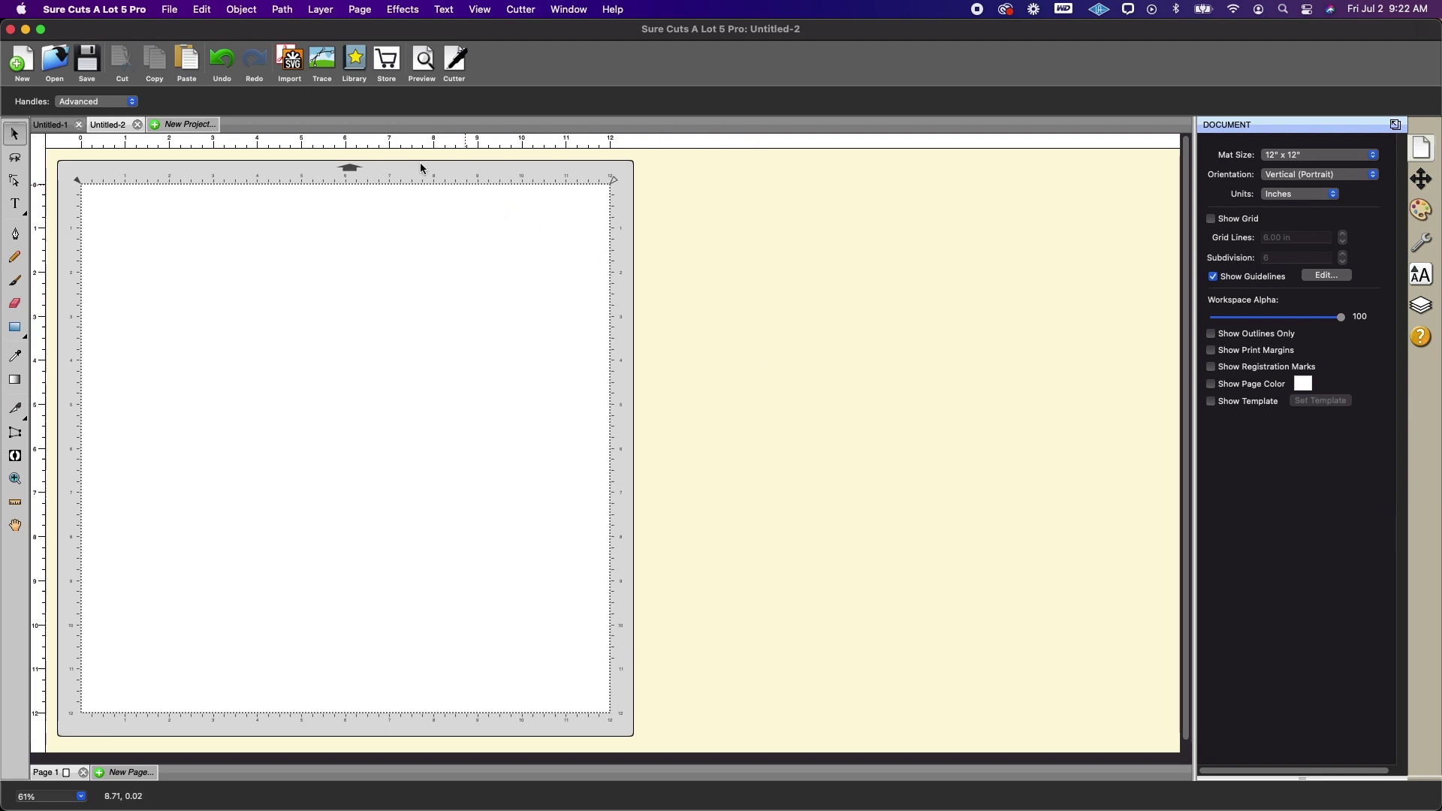
Step: Load raise-kid-conscience2-blog-1138x658.jpg from Downloads into the Trace Image dialog
click(323, 63)
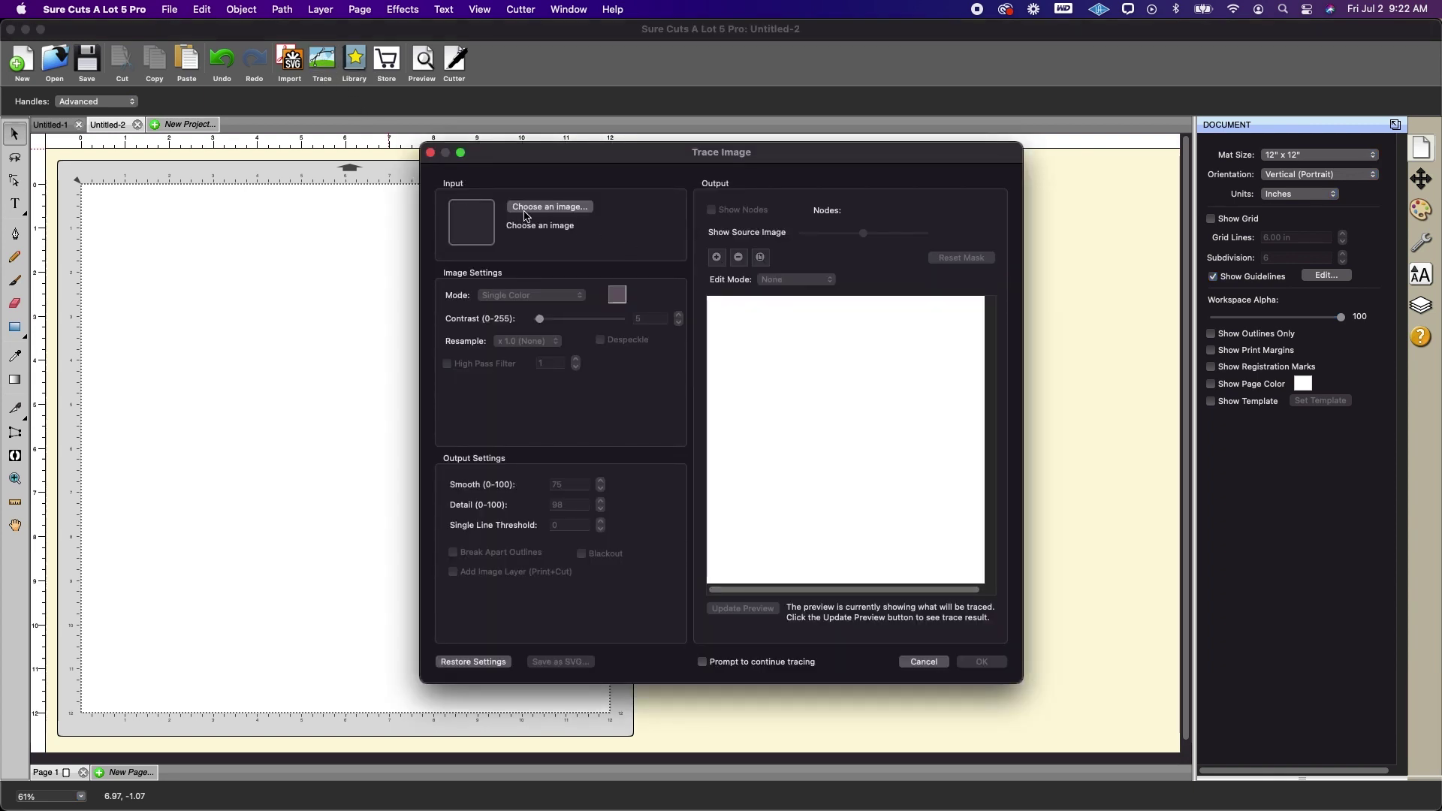
click(557, 213)
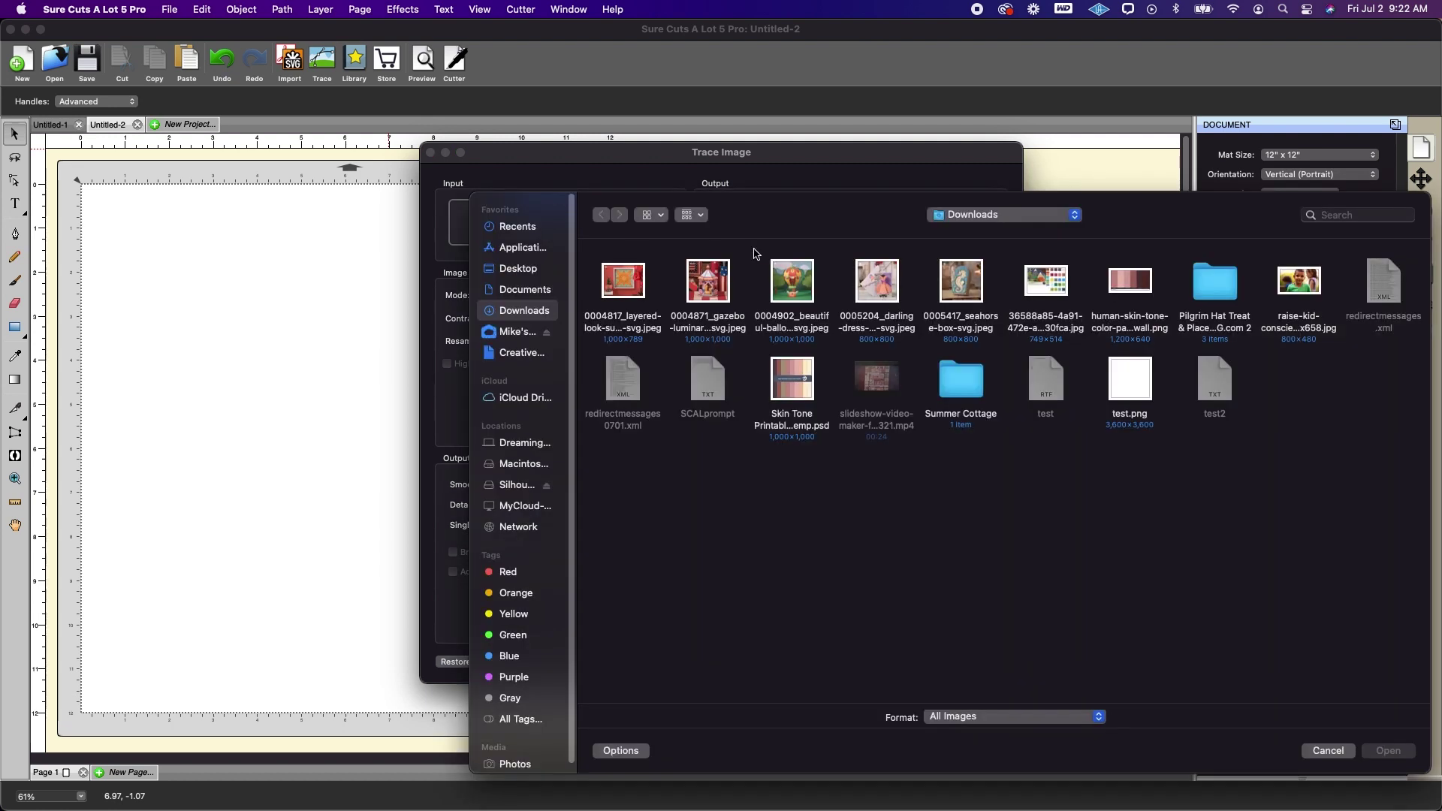
click(1299, 282)
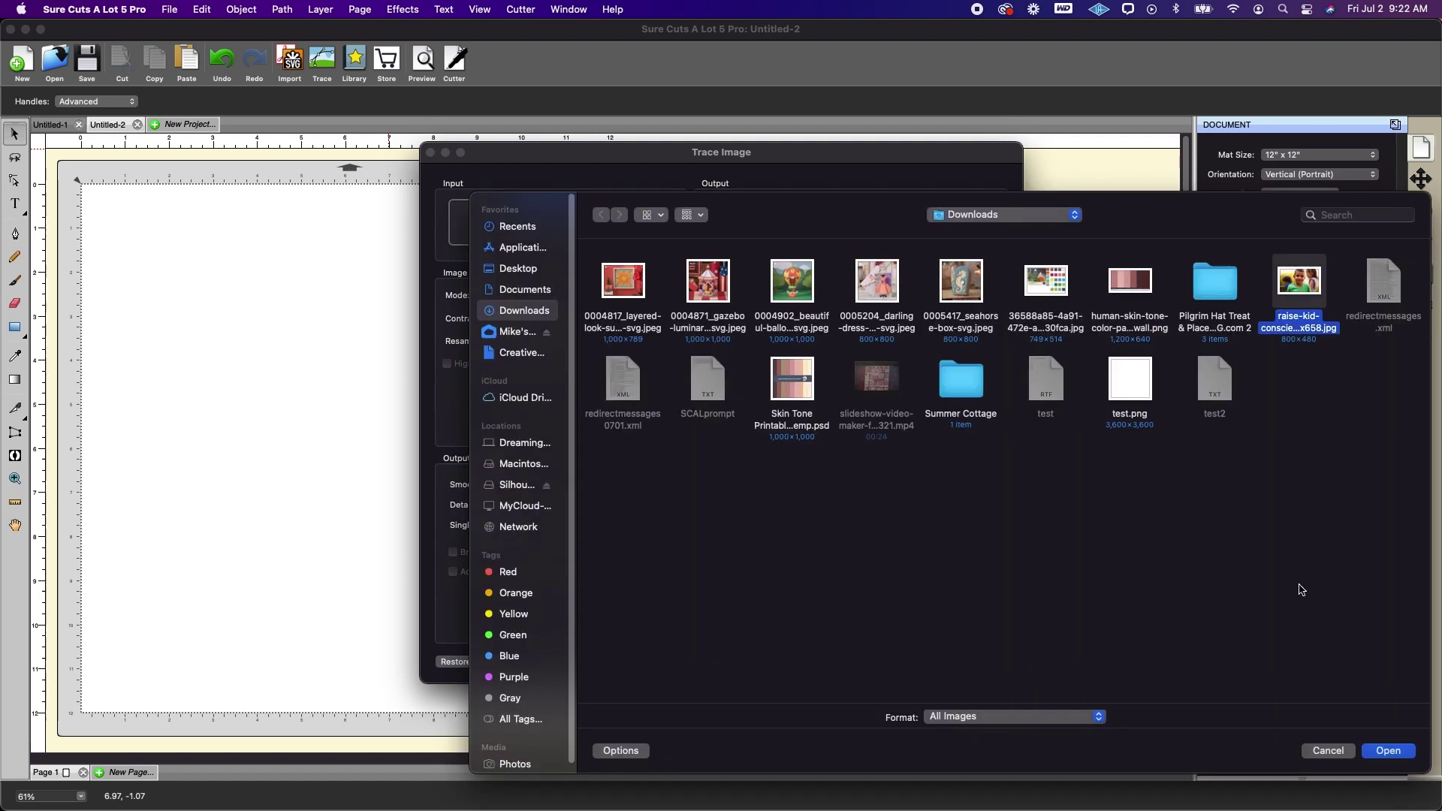
click(1386, 752)
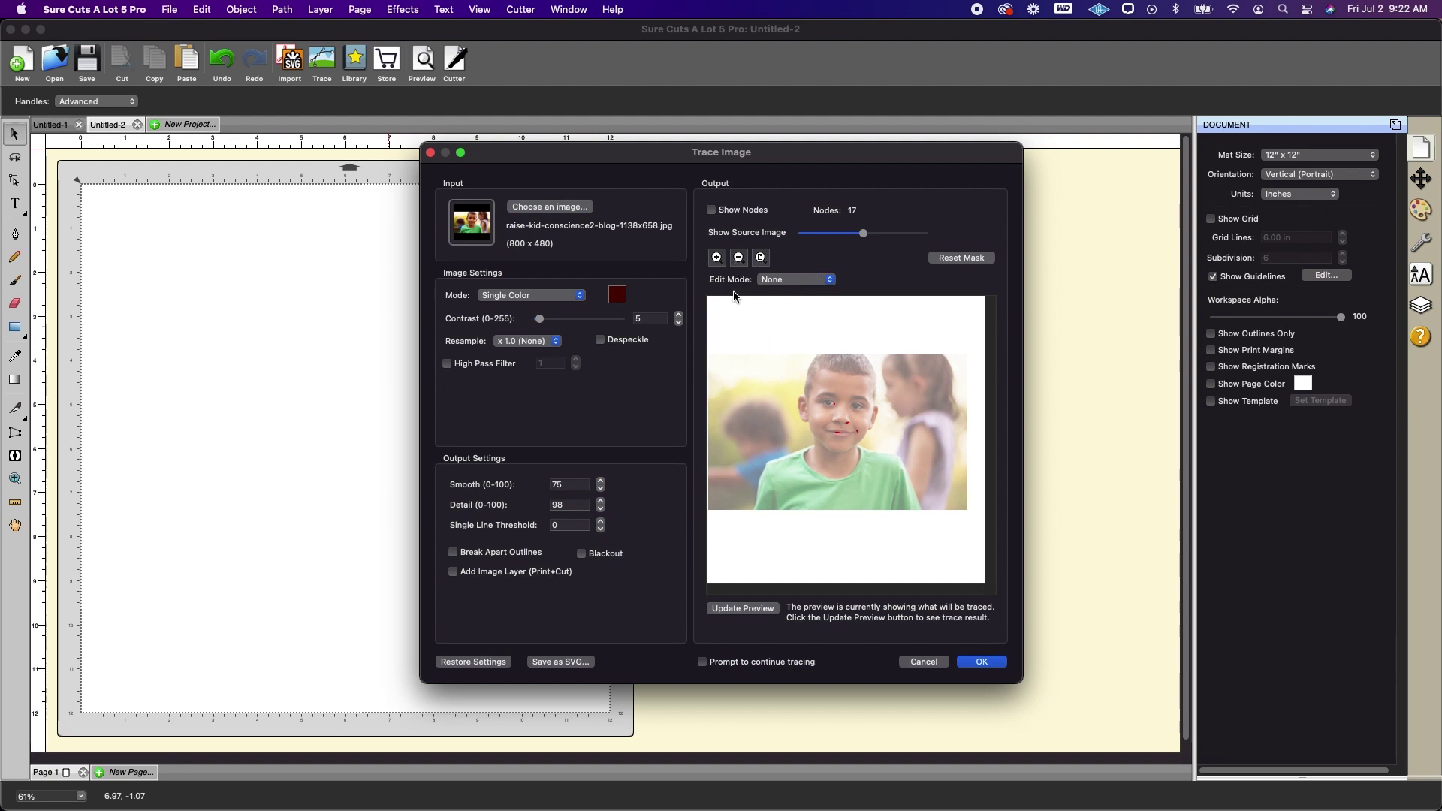
click(831, 280)
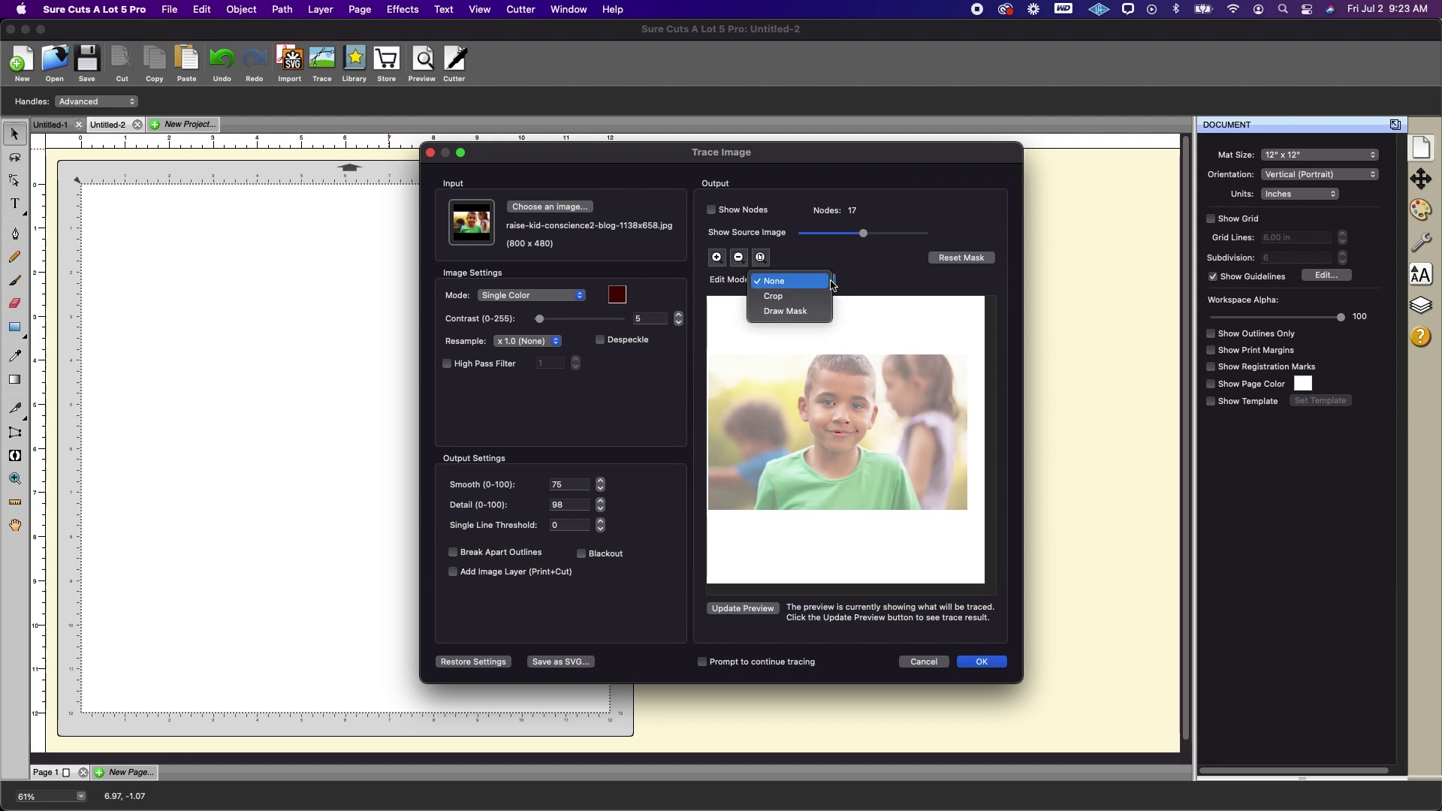
Step: Switch the tracer to Crop mode and crop the photo to a small box on the boy's forehead
click(798, 300)
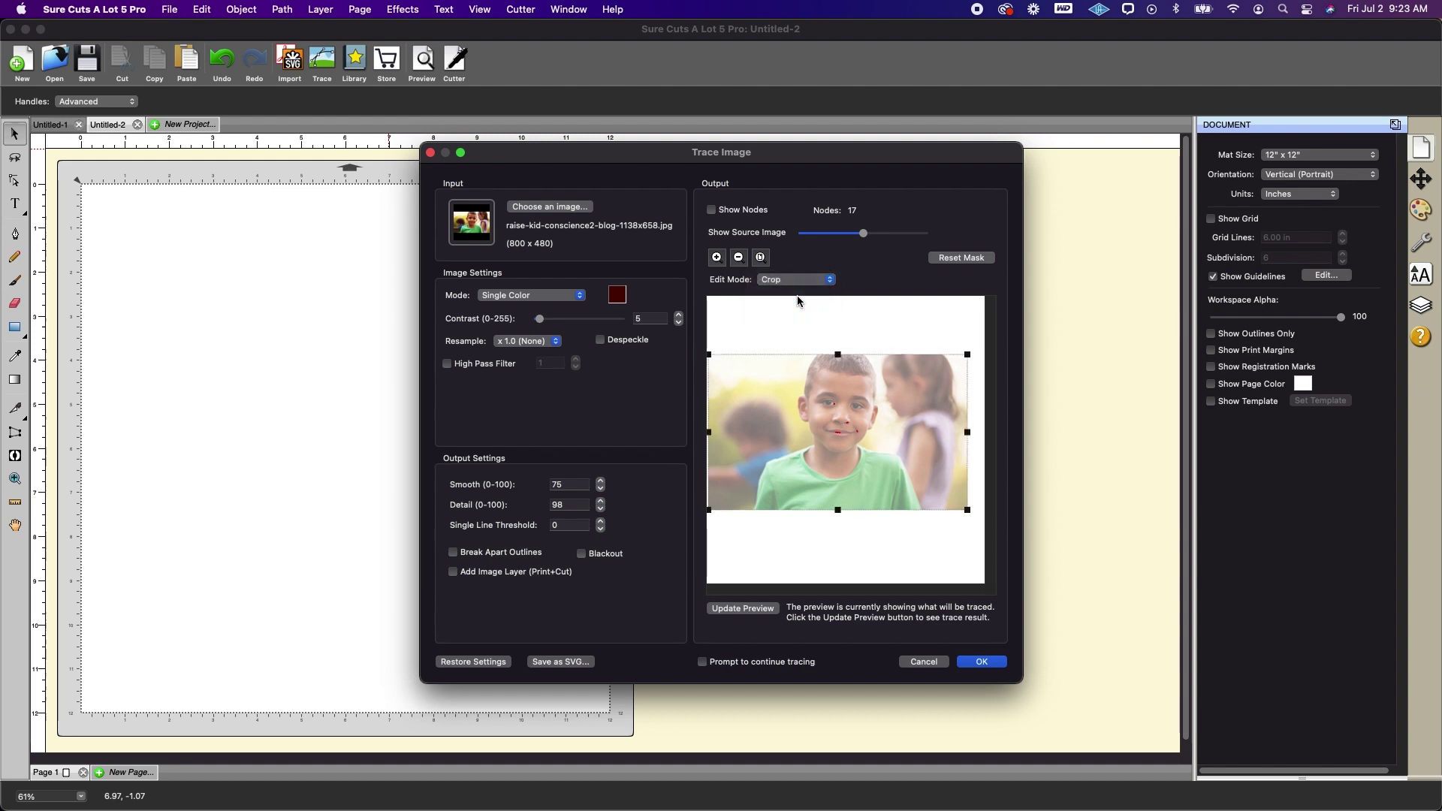
drag(709, 511, 821, 407)
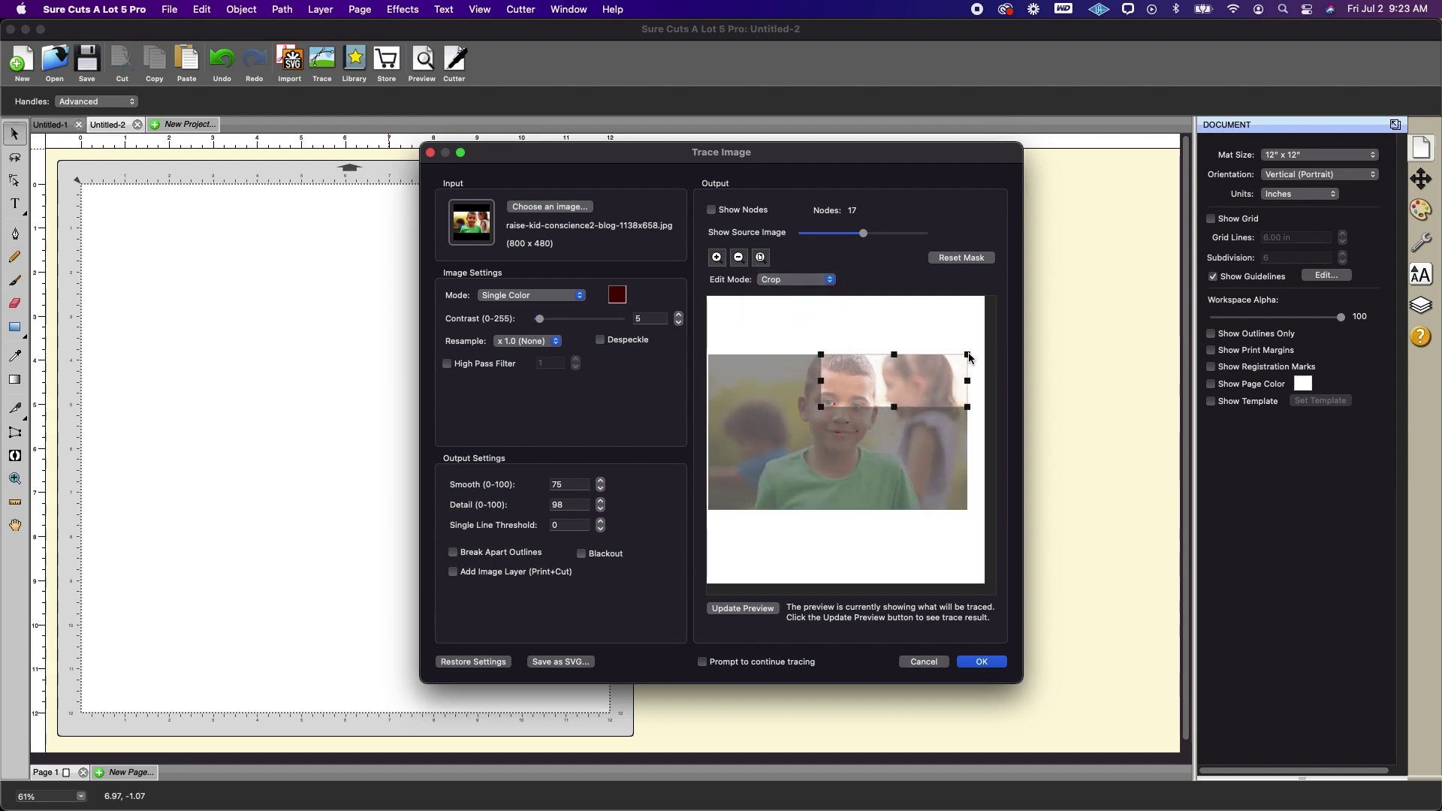
drag(968, 355, 851, 388)
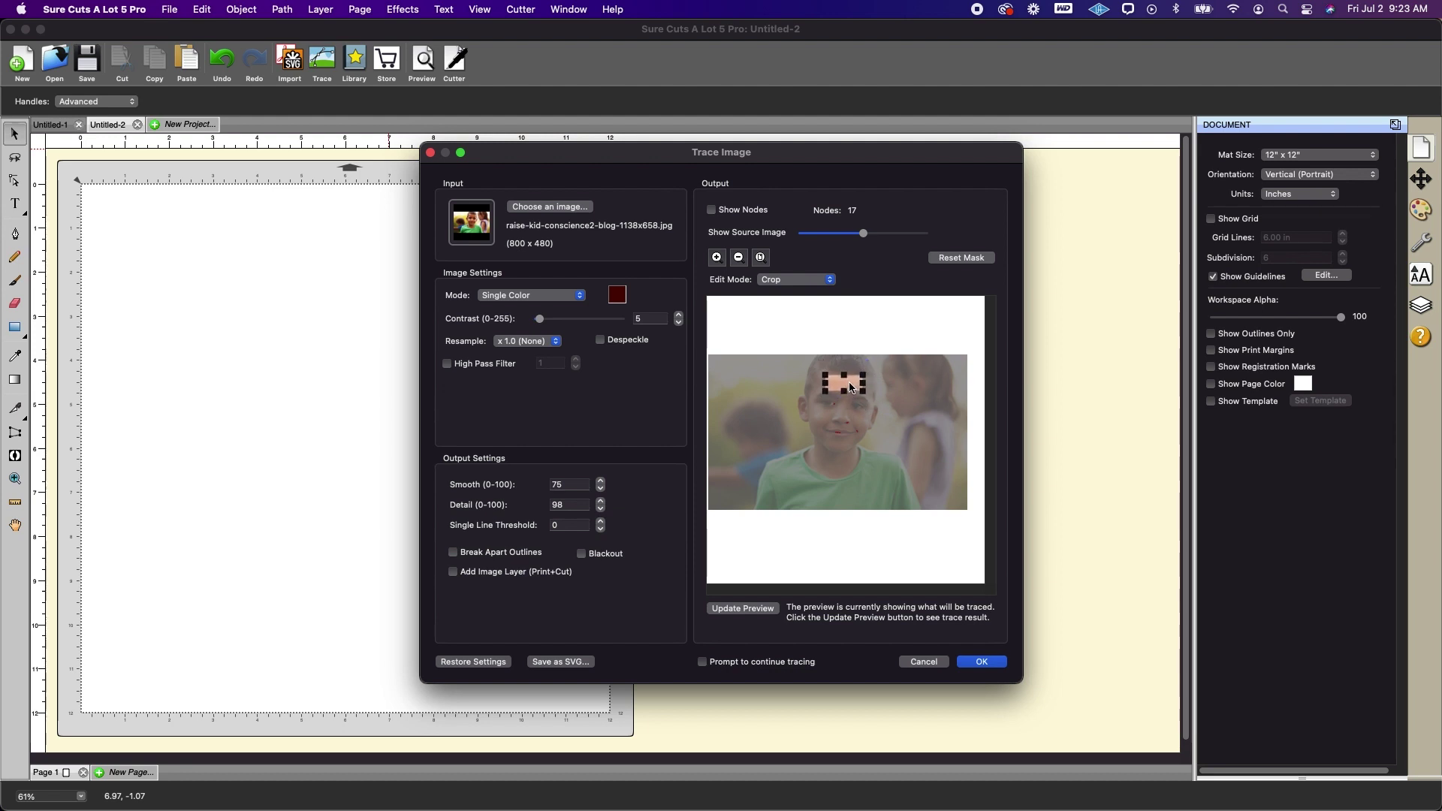
Step: Sample the forehead skin tone (R208 G122 B75) as the trace colour and place the 1.609 x 0.694 in shape
click(617, 297)
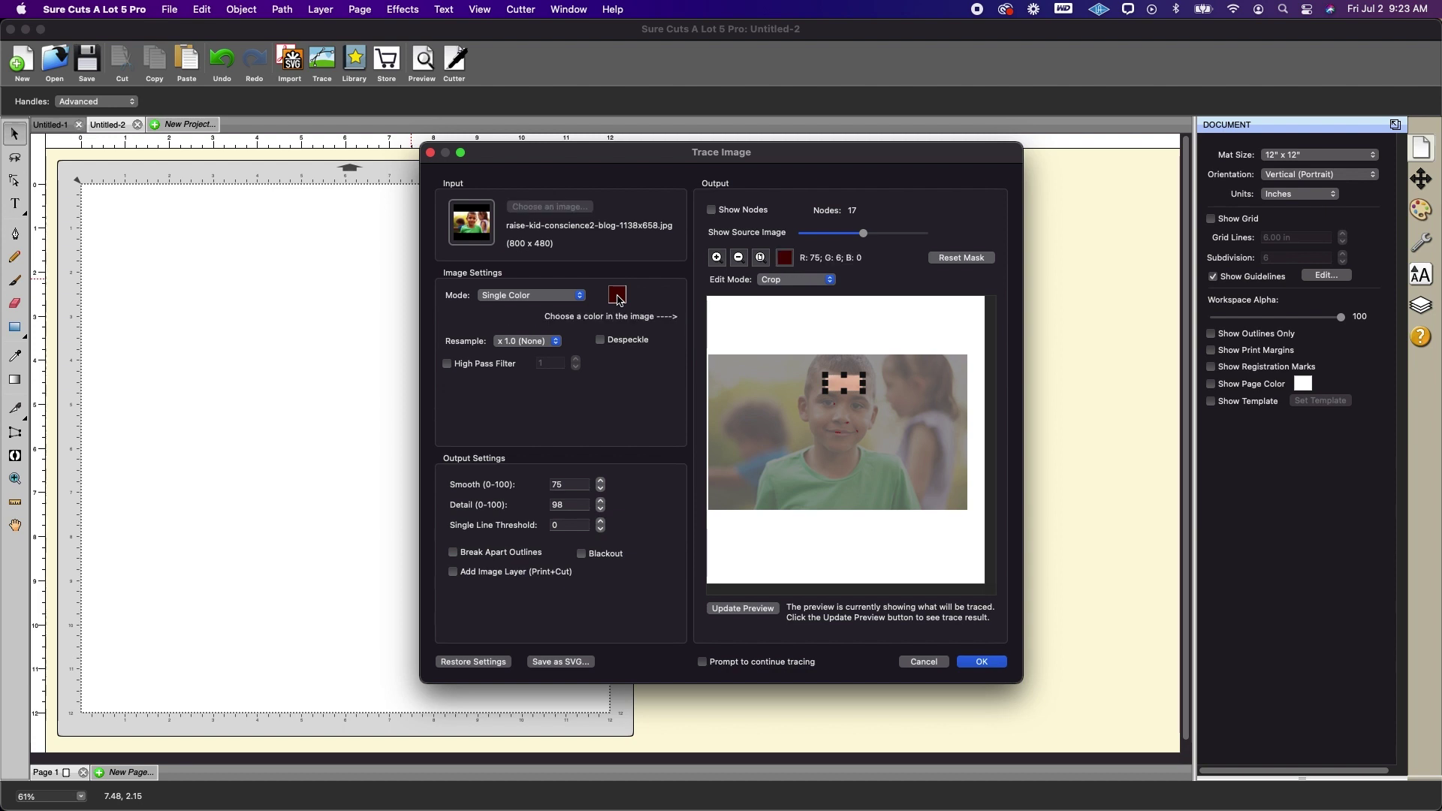
click(852, 383)
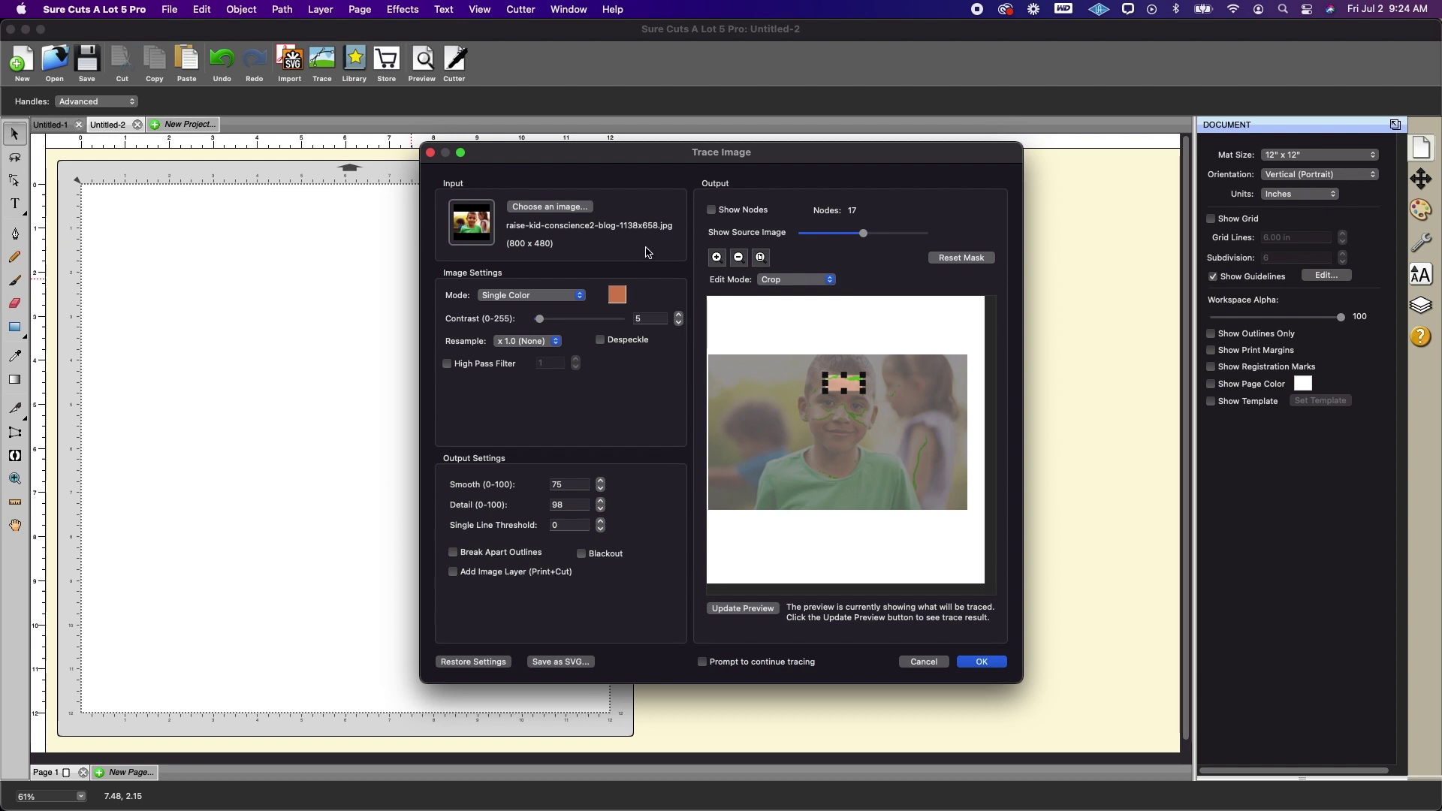
click(984, 662)
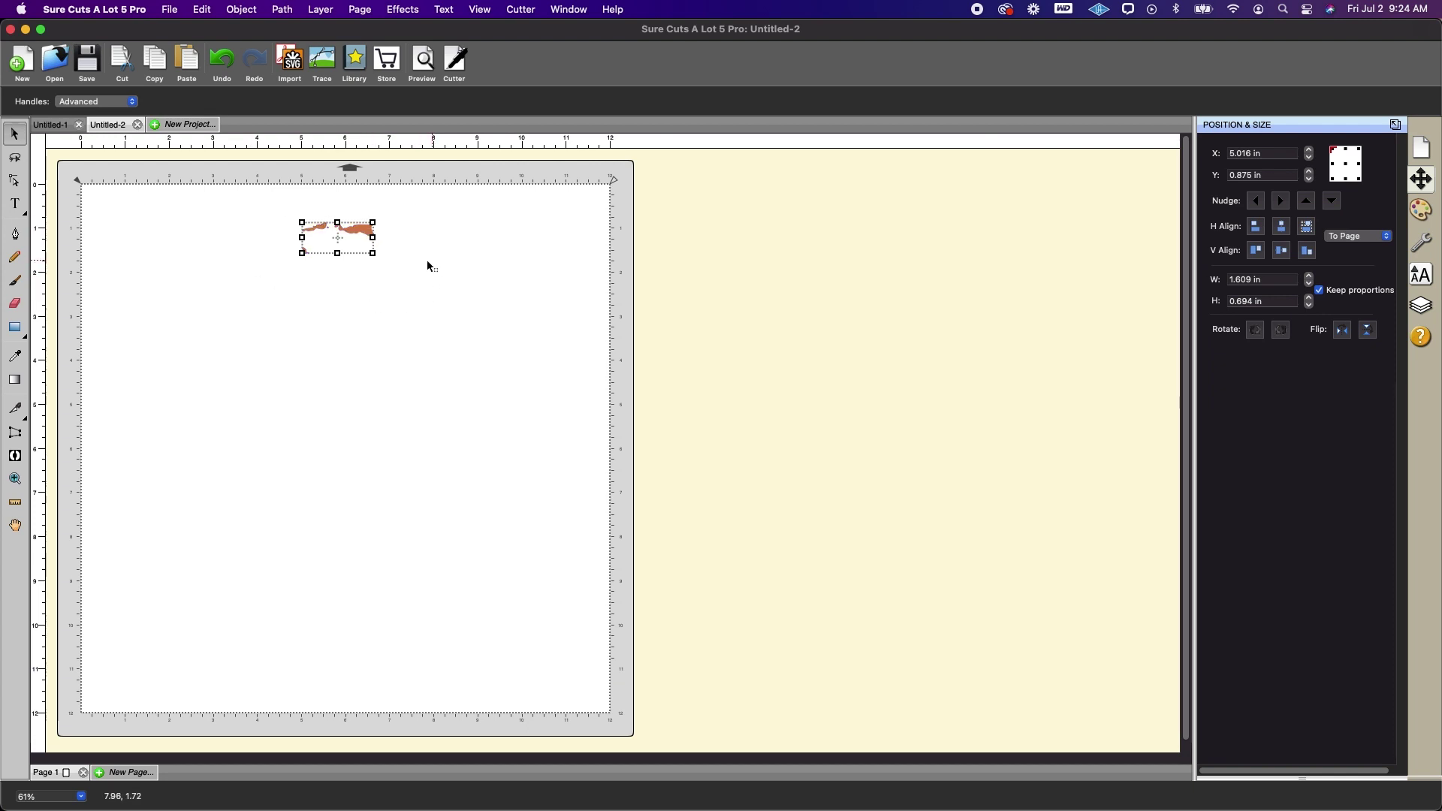
Step: Move the traced shape off the mat, deselect it, and turn on Show Print Margins
drag(373, 237, 774, 285)
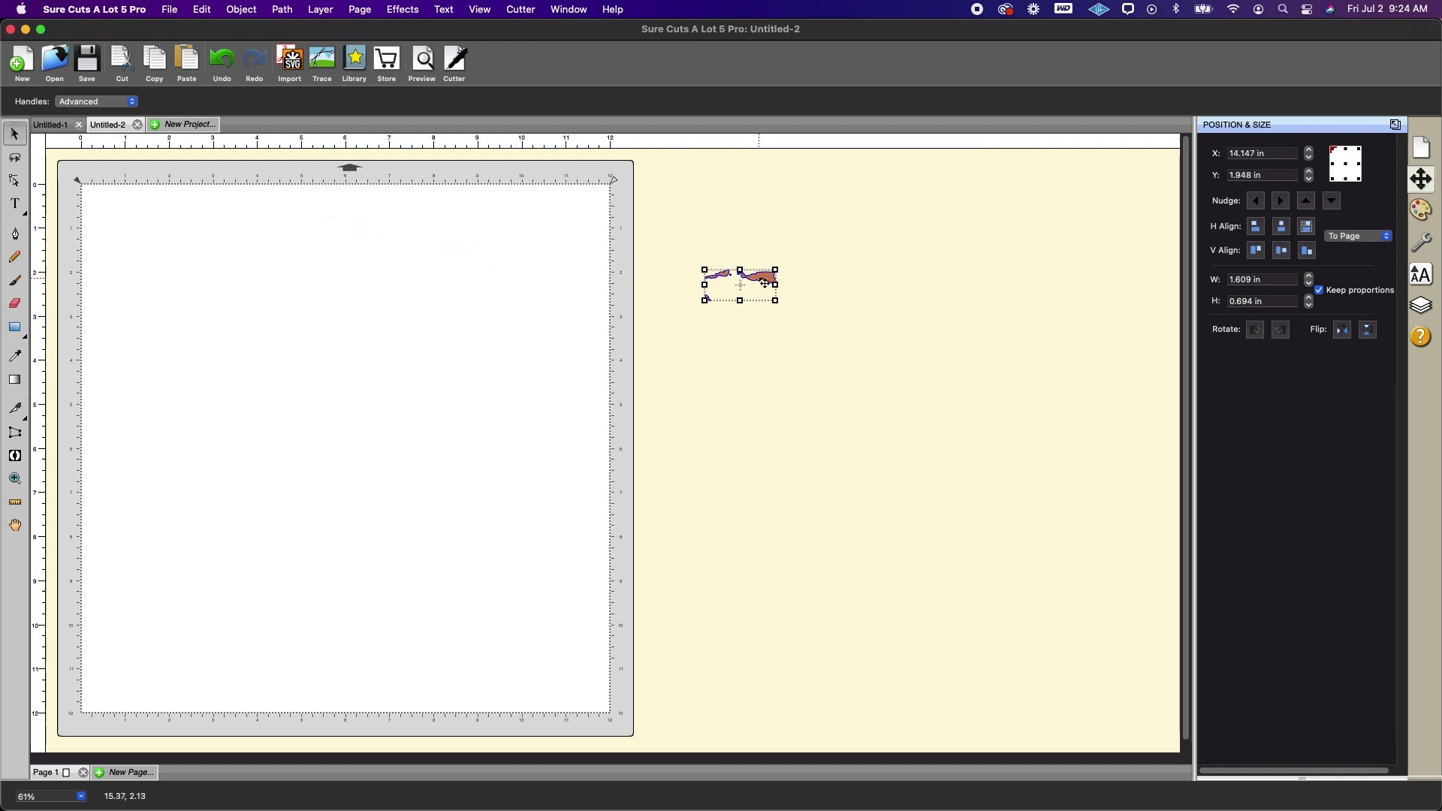
click(886, 344)
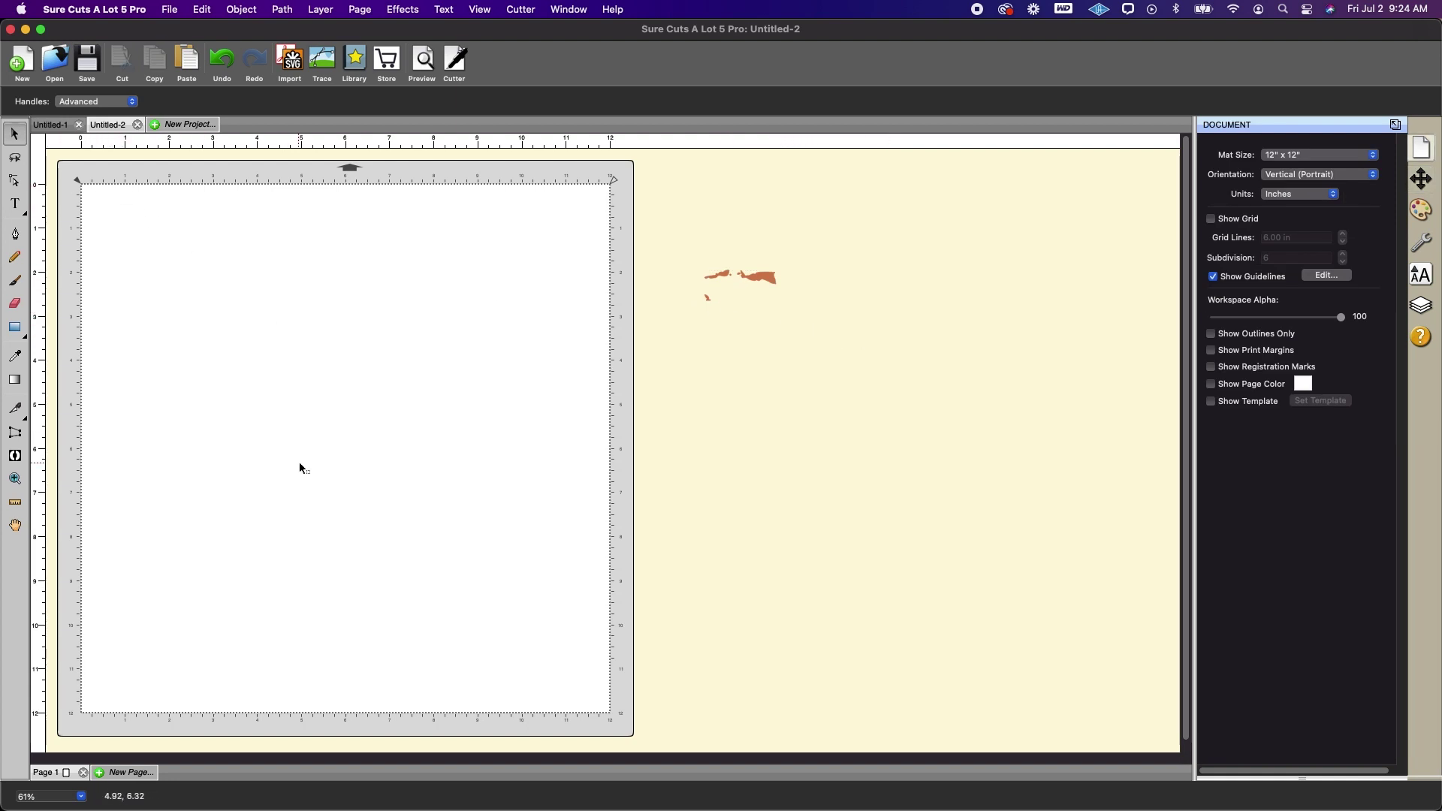
click(1213, 351)
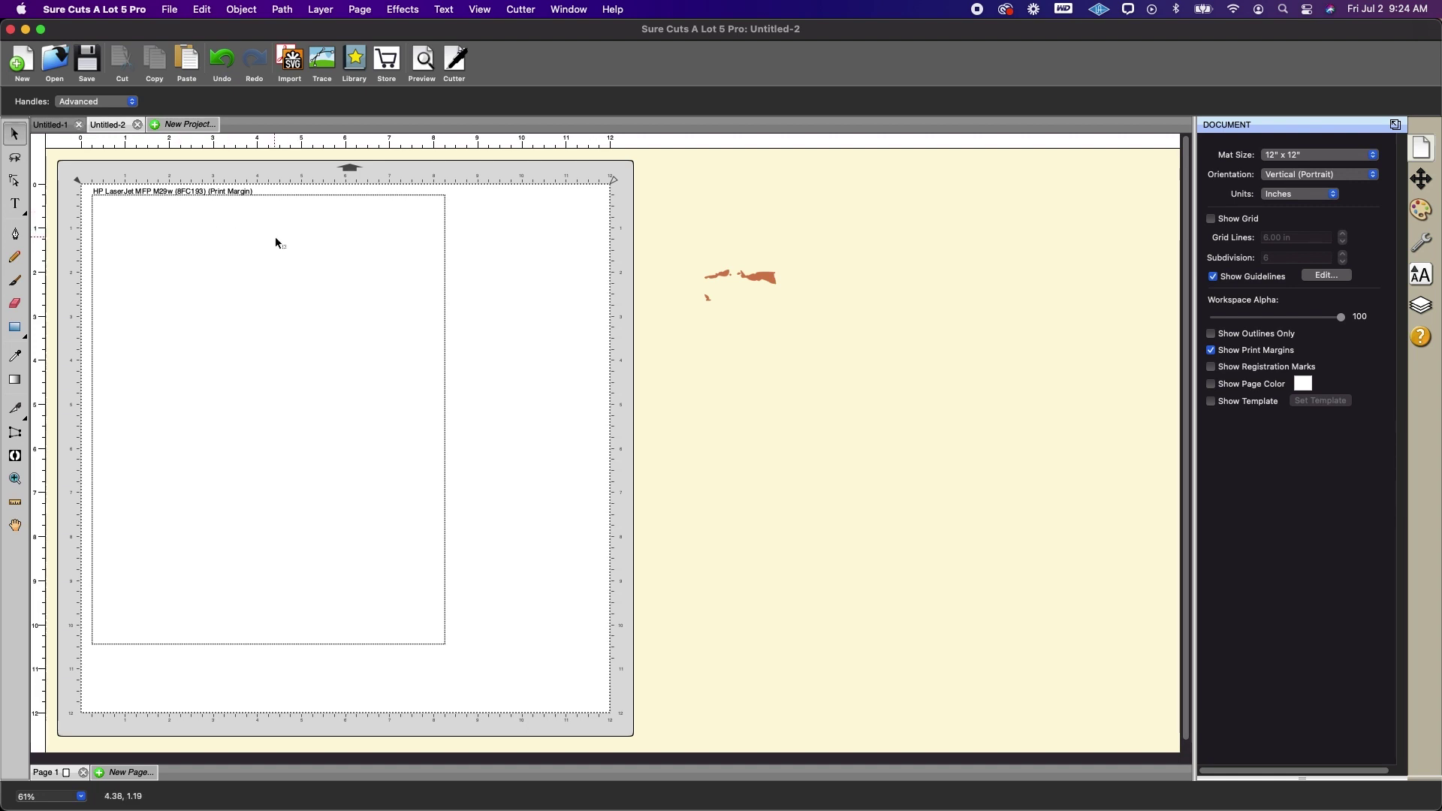
click(170, 9)
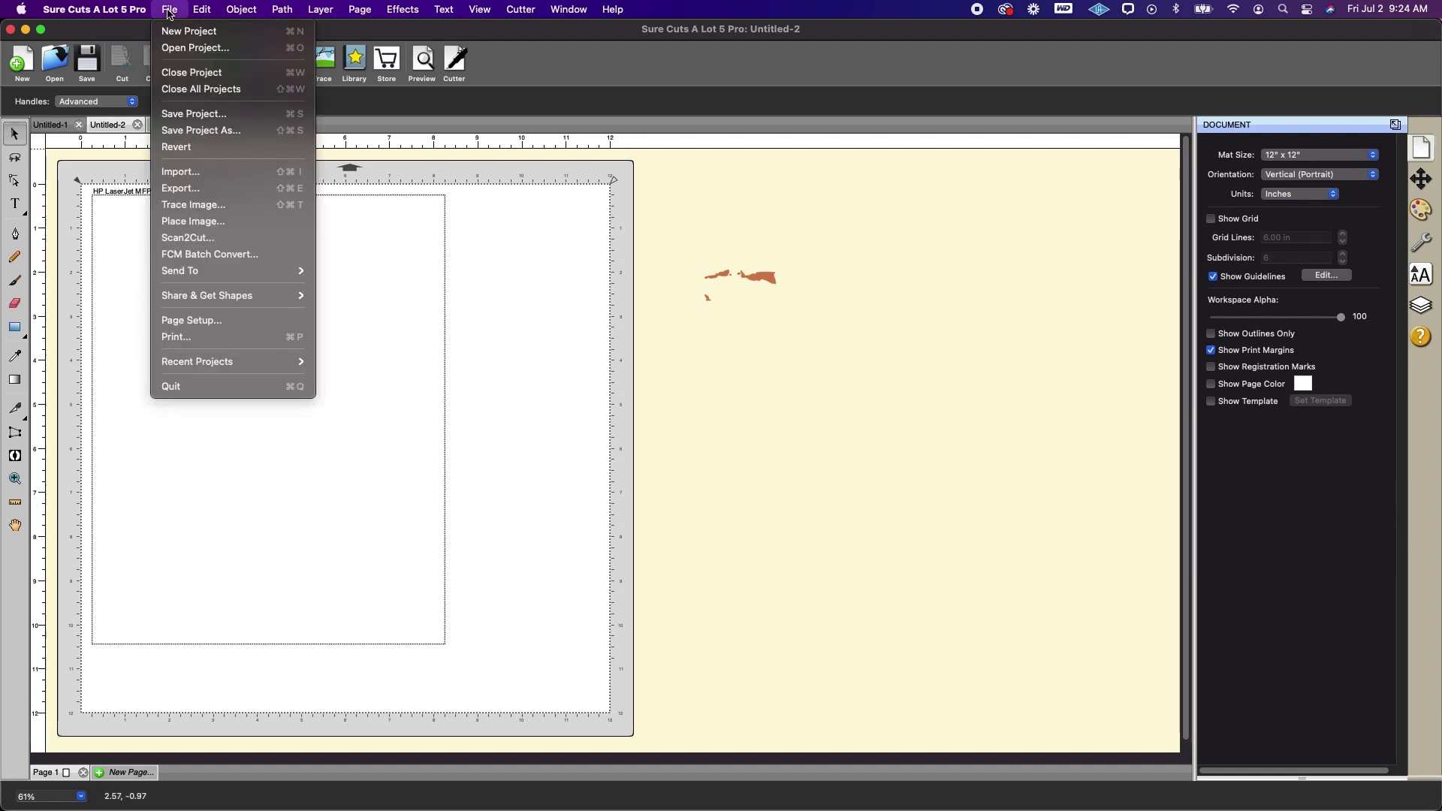
click(206, 324)
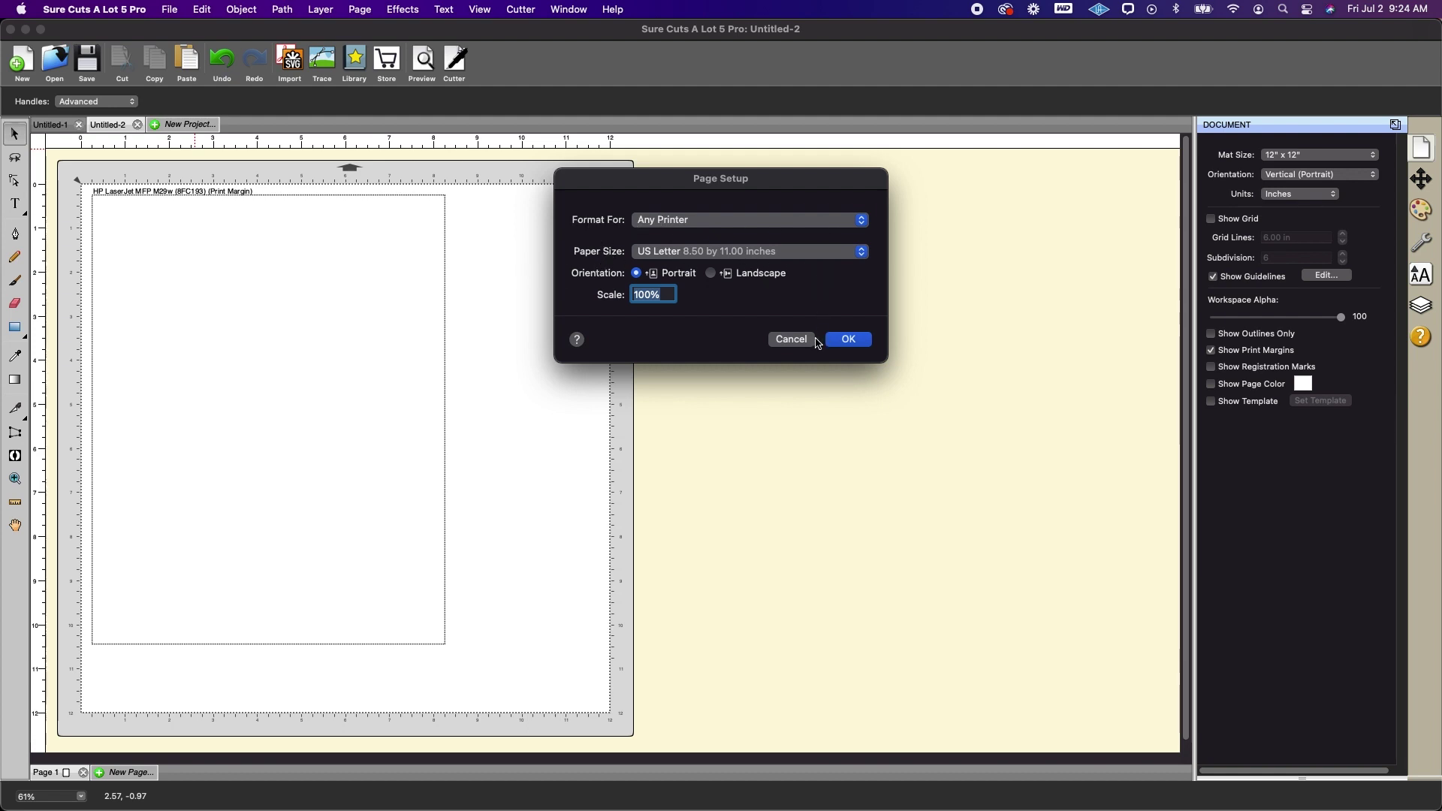
click(791, 340)
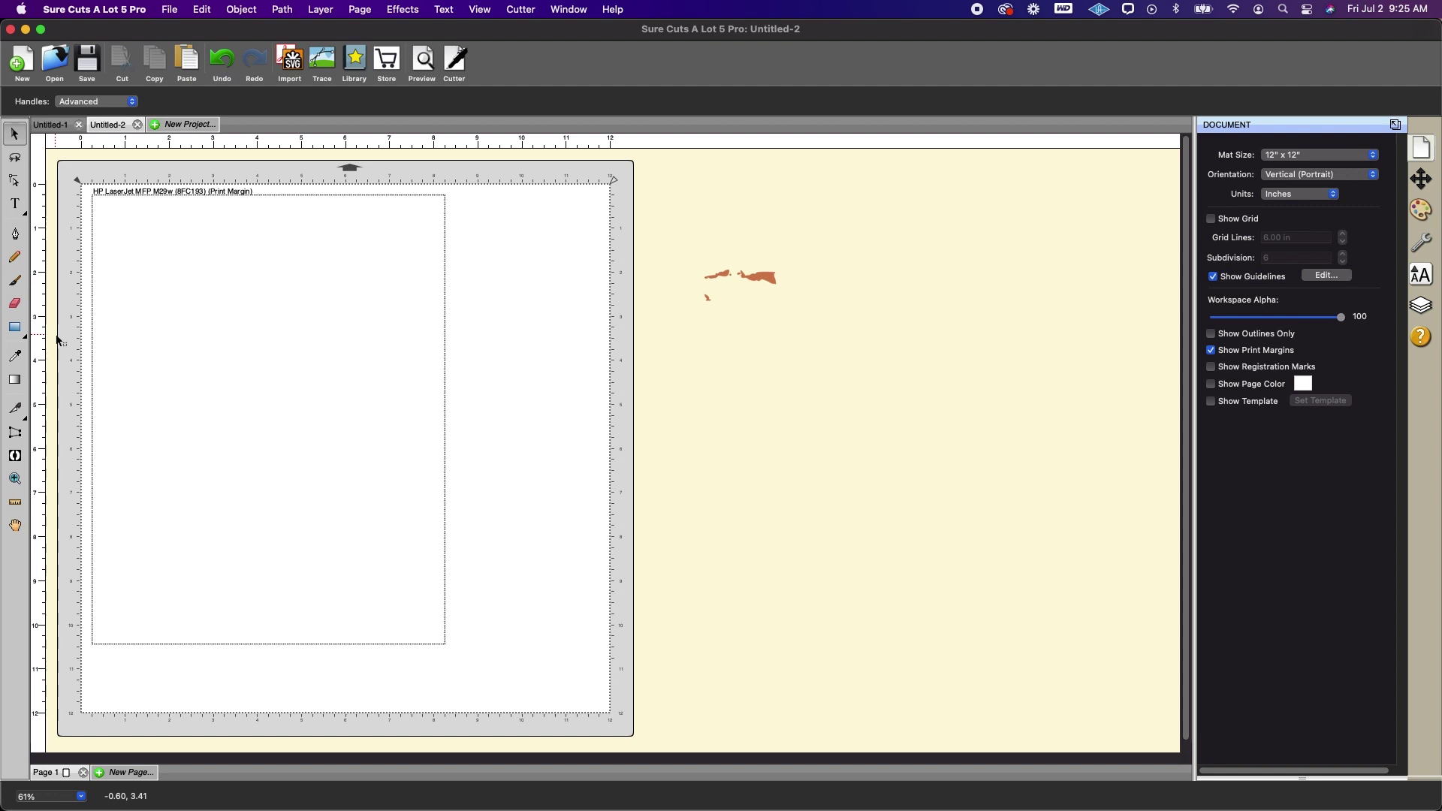
Step: Draw a 7.836 x 10.017 in rectangle over the print margins and delete the leftover traced pieces
click(15, 328)
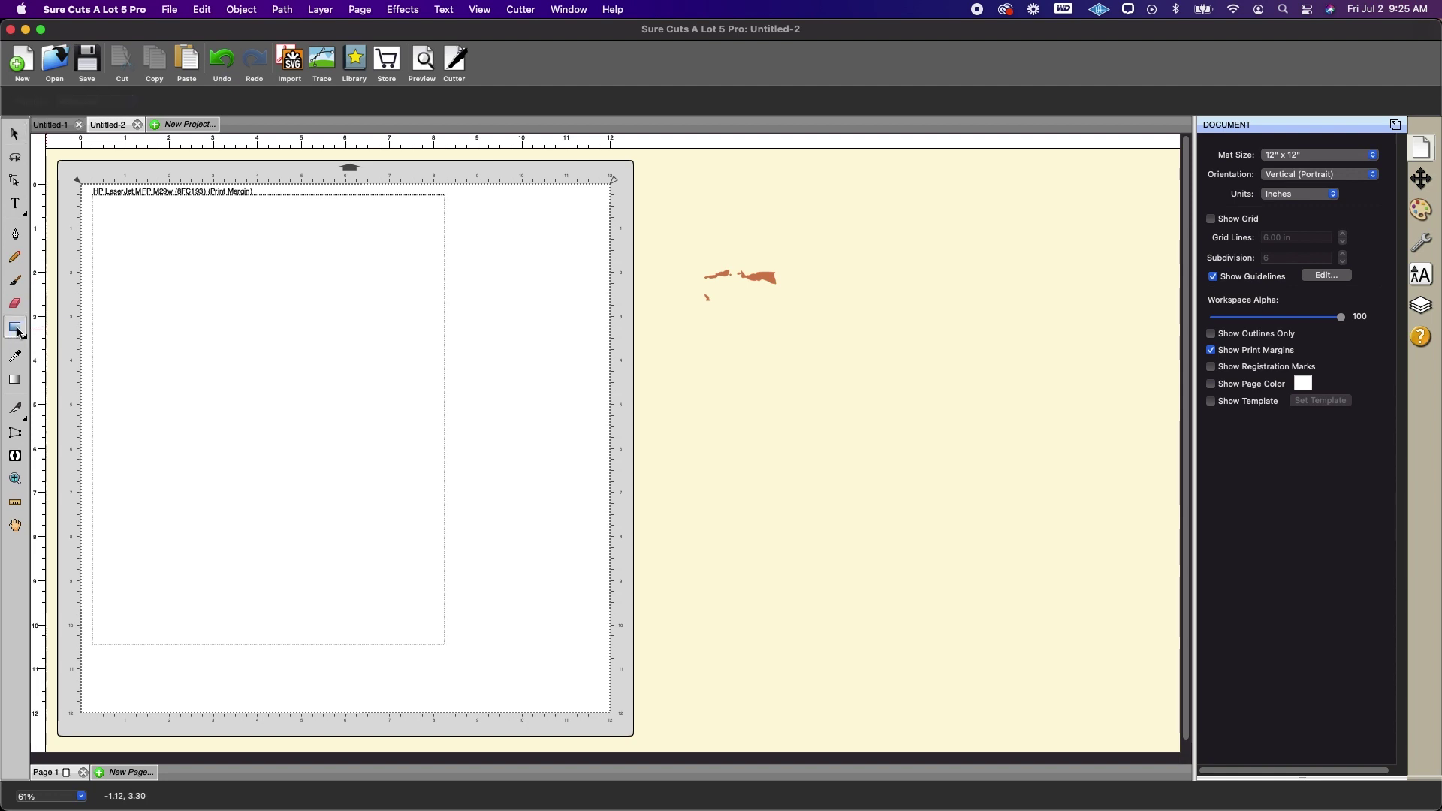
drag(97, 200, 442, 643)
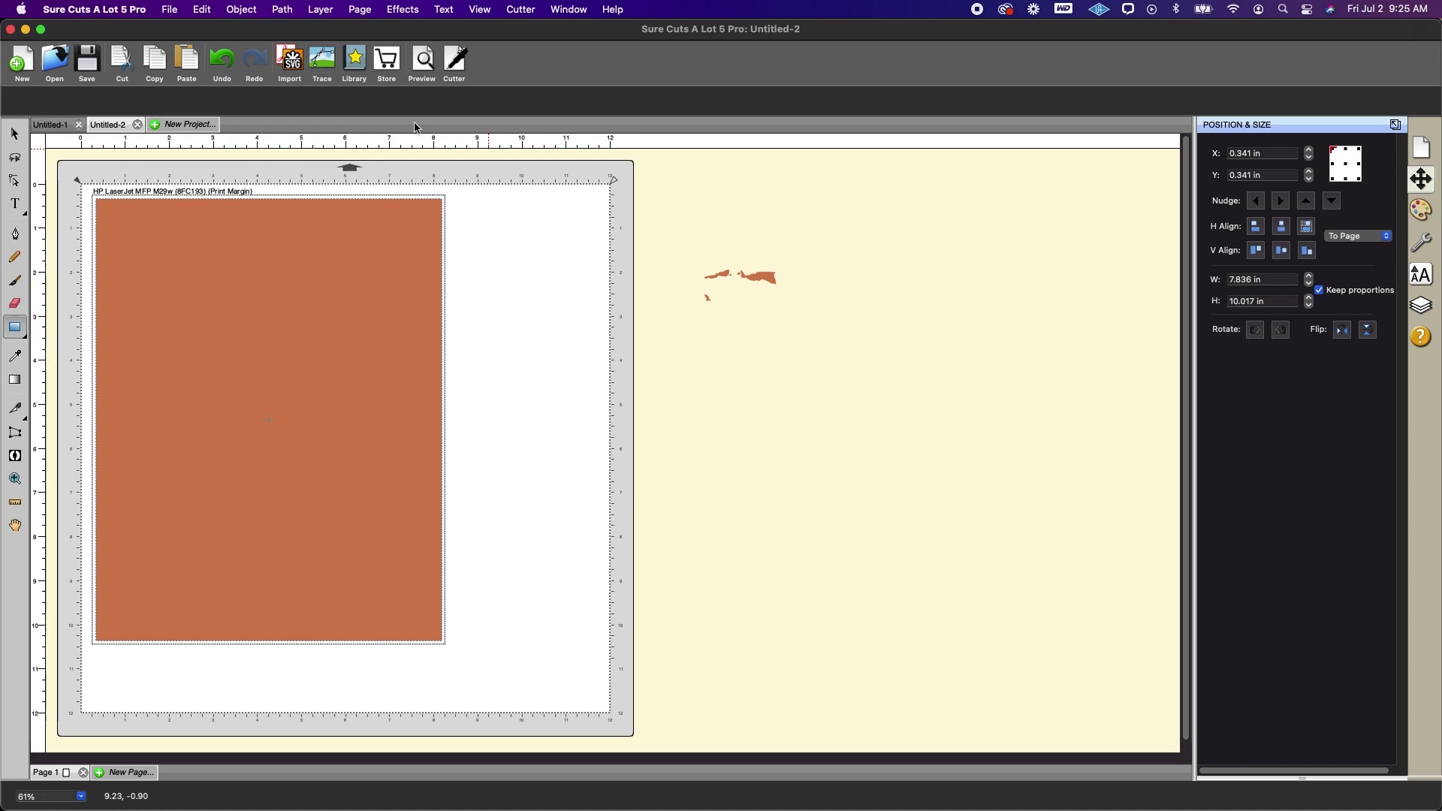
key(v)
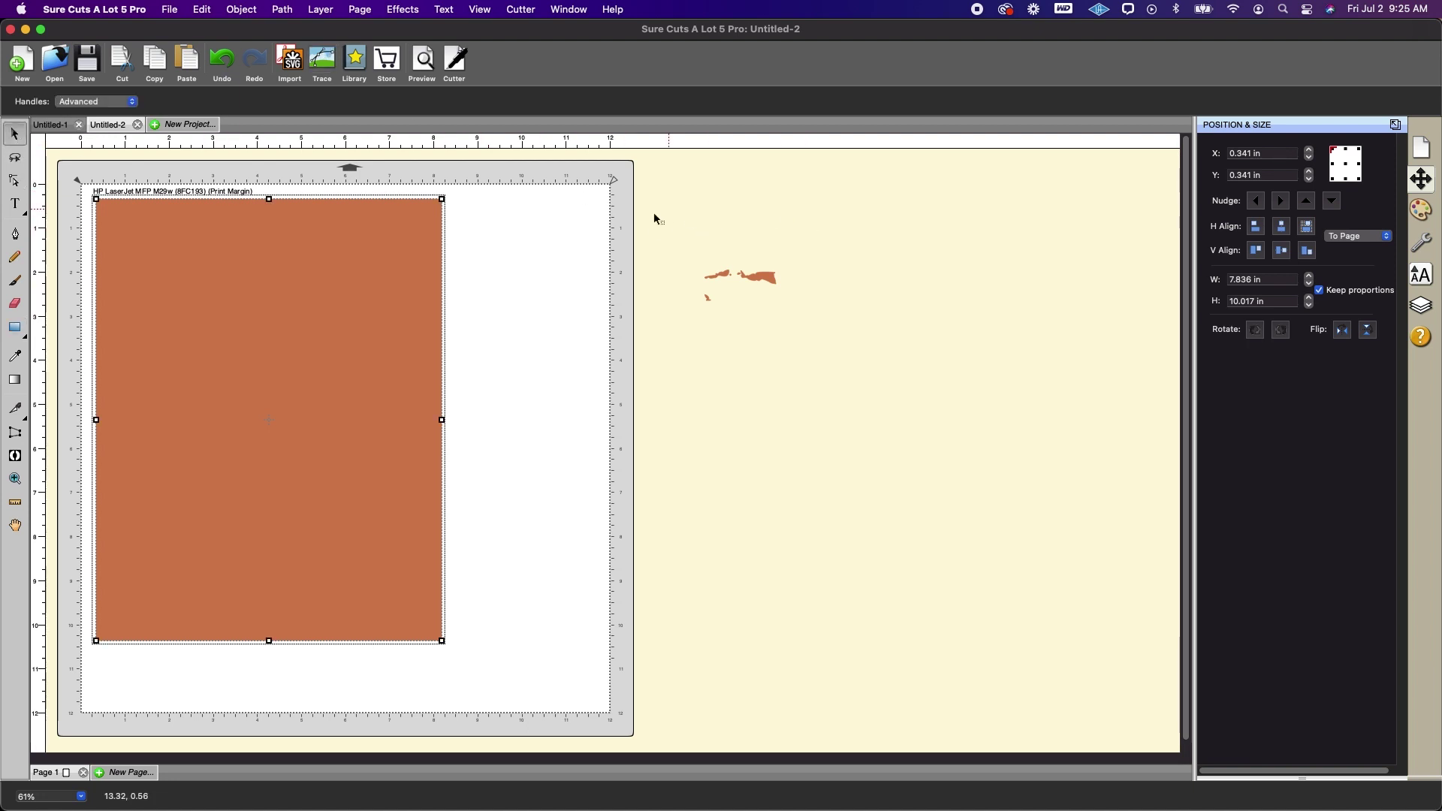
drag(653, 214, 949, 441)
key(Delete)
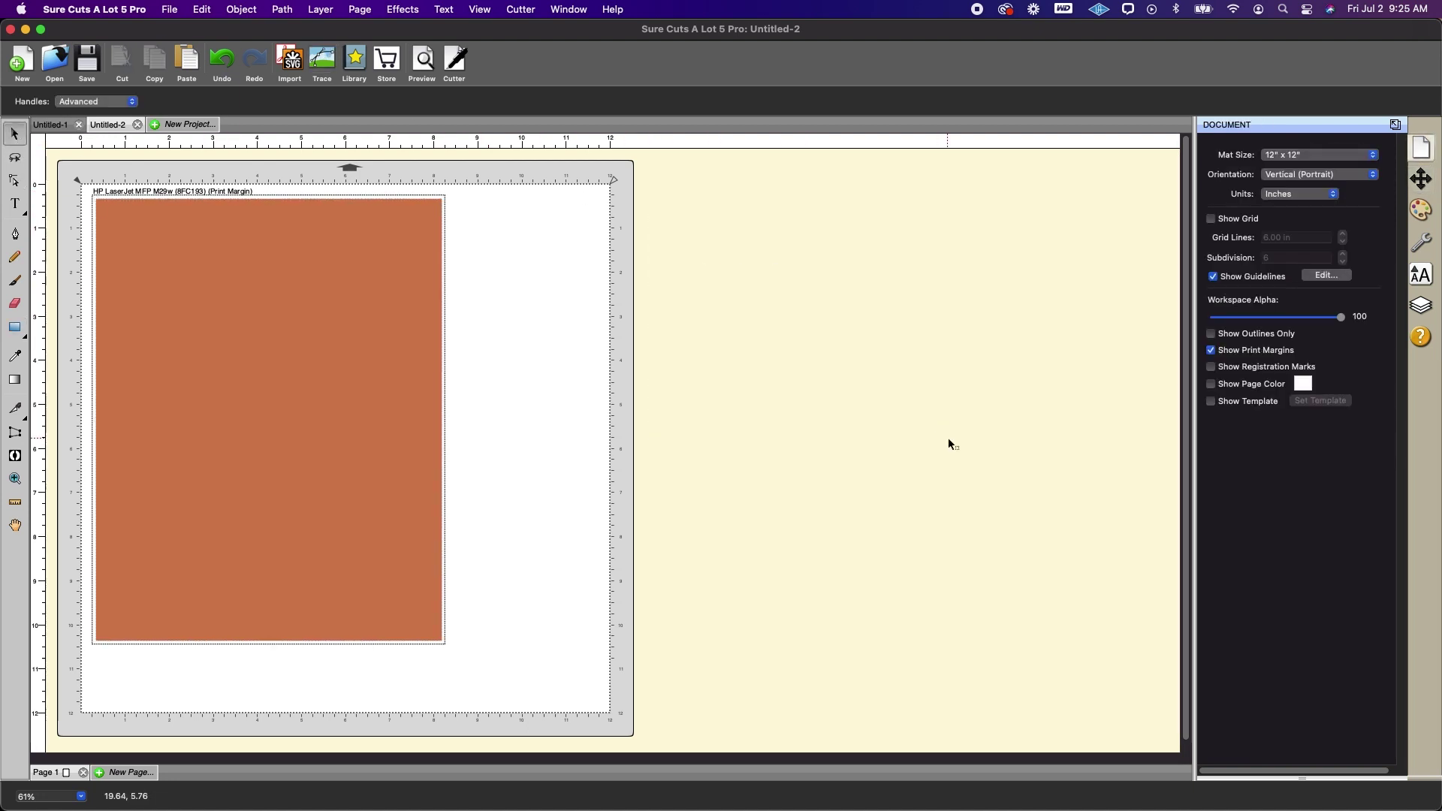
click(169, 10)
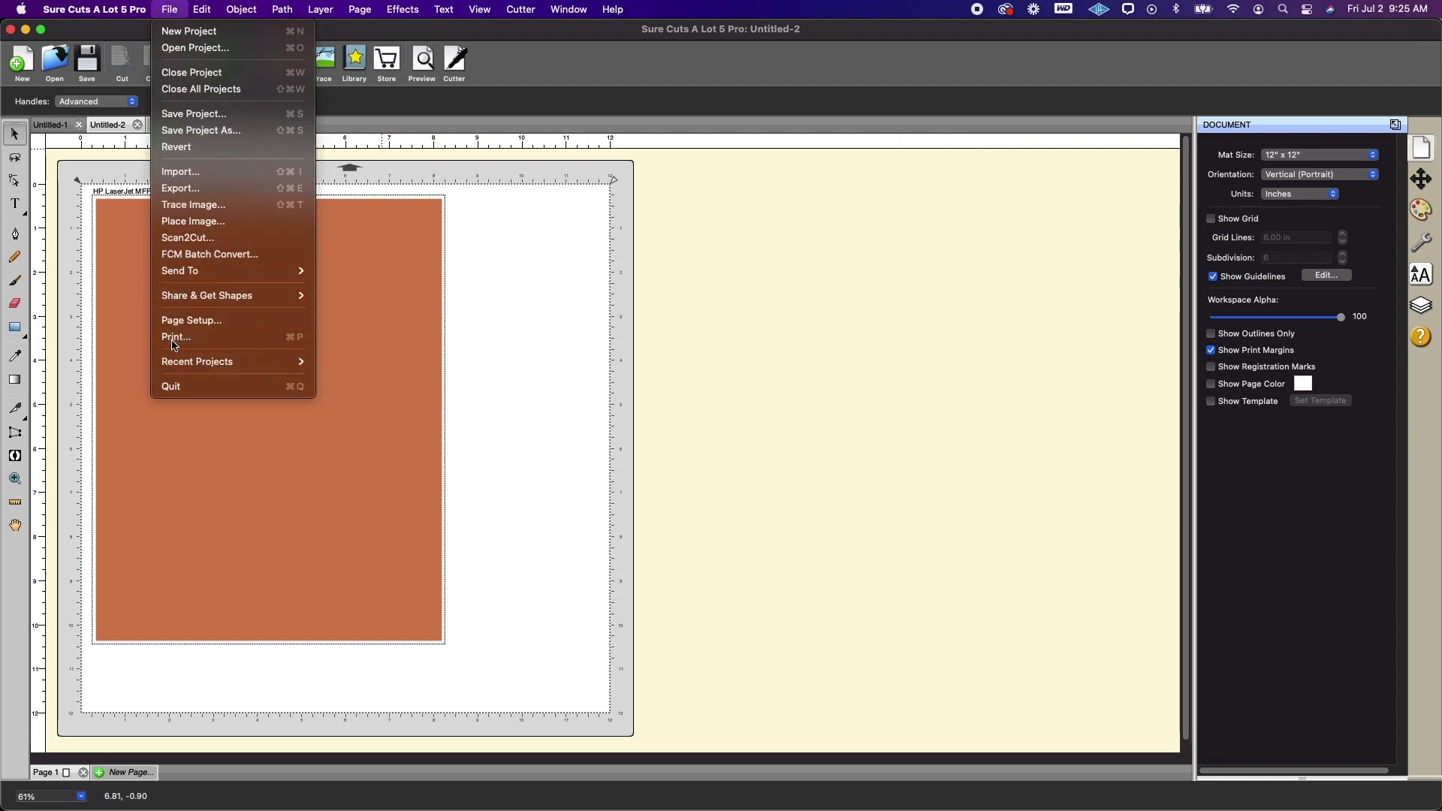
click(663, 373)
key(super+p)
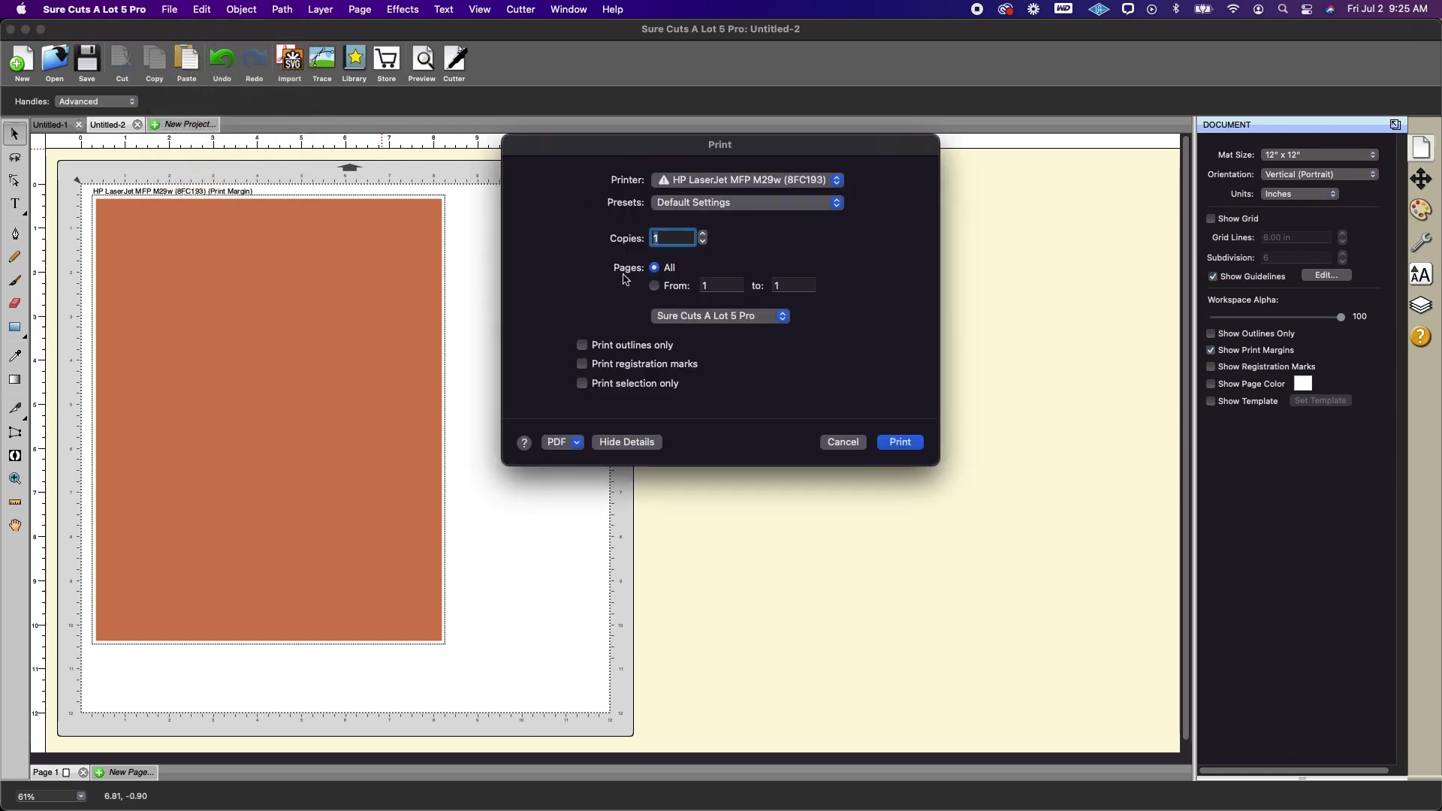
click(843, 442)
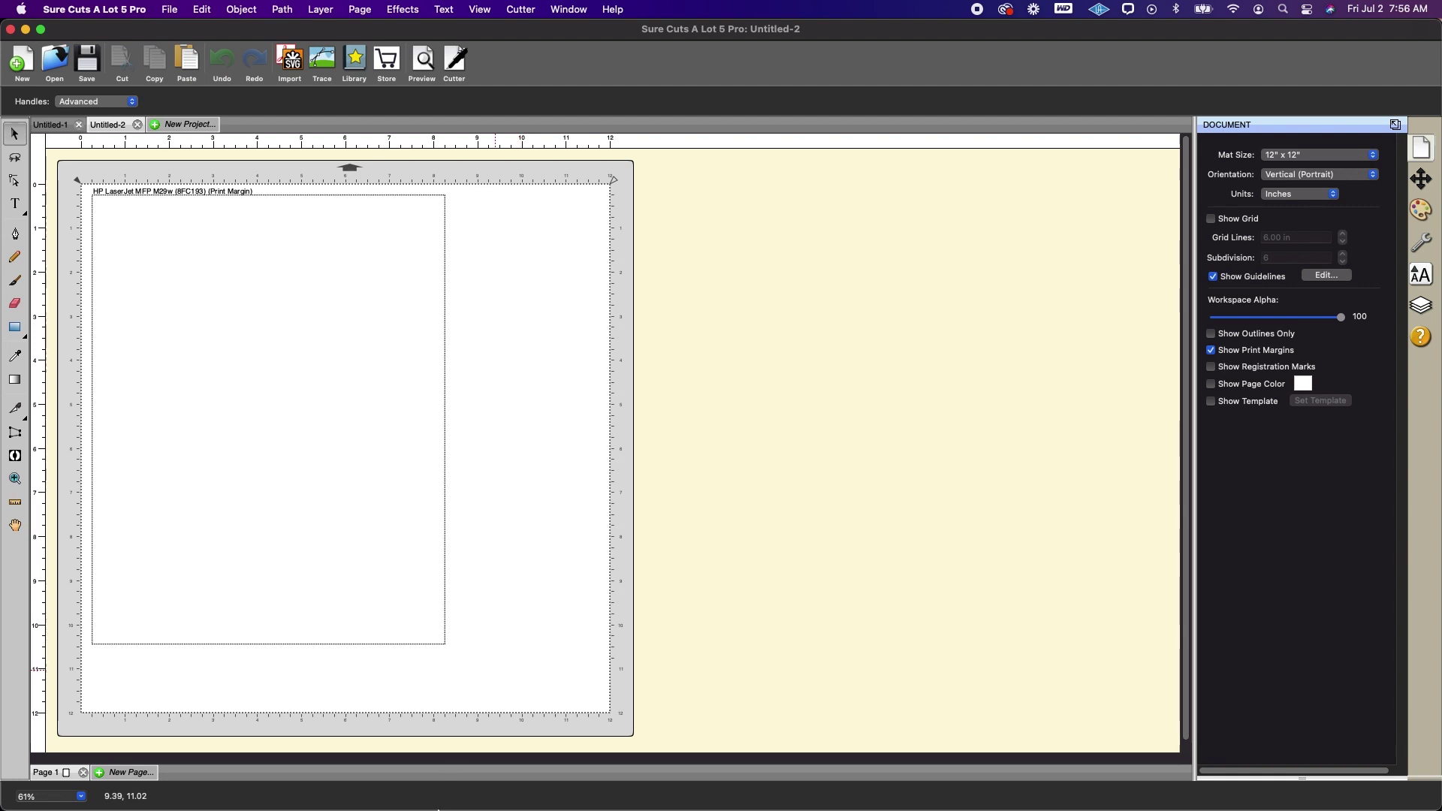
Step: In Safari, open the AC Cardstock Pack Legend post and browse its pack swatch charts
mouse_move(447, 804)
click(232, 782)
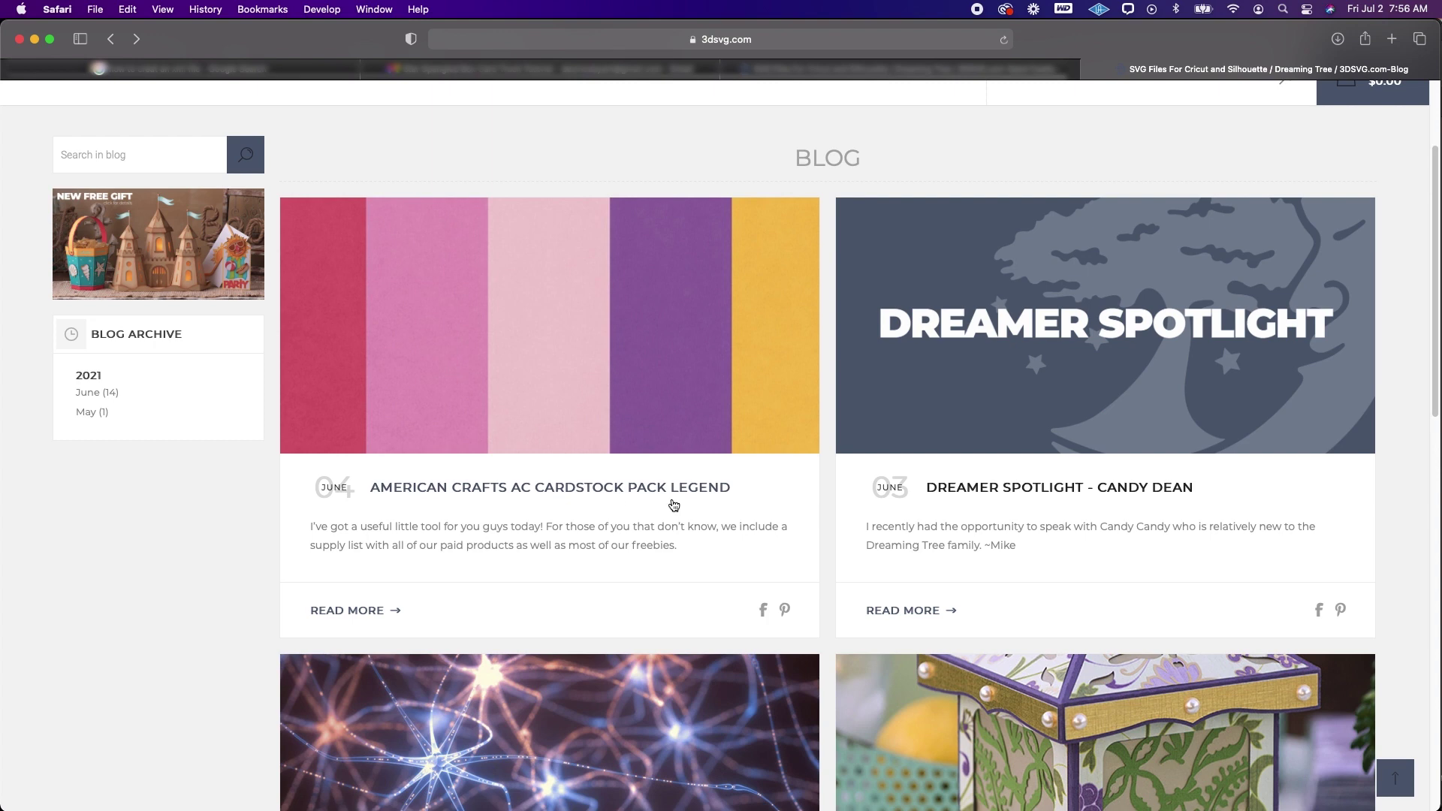
click(640, 417)
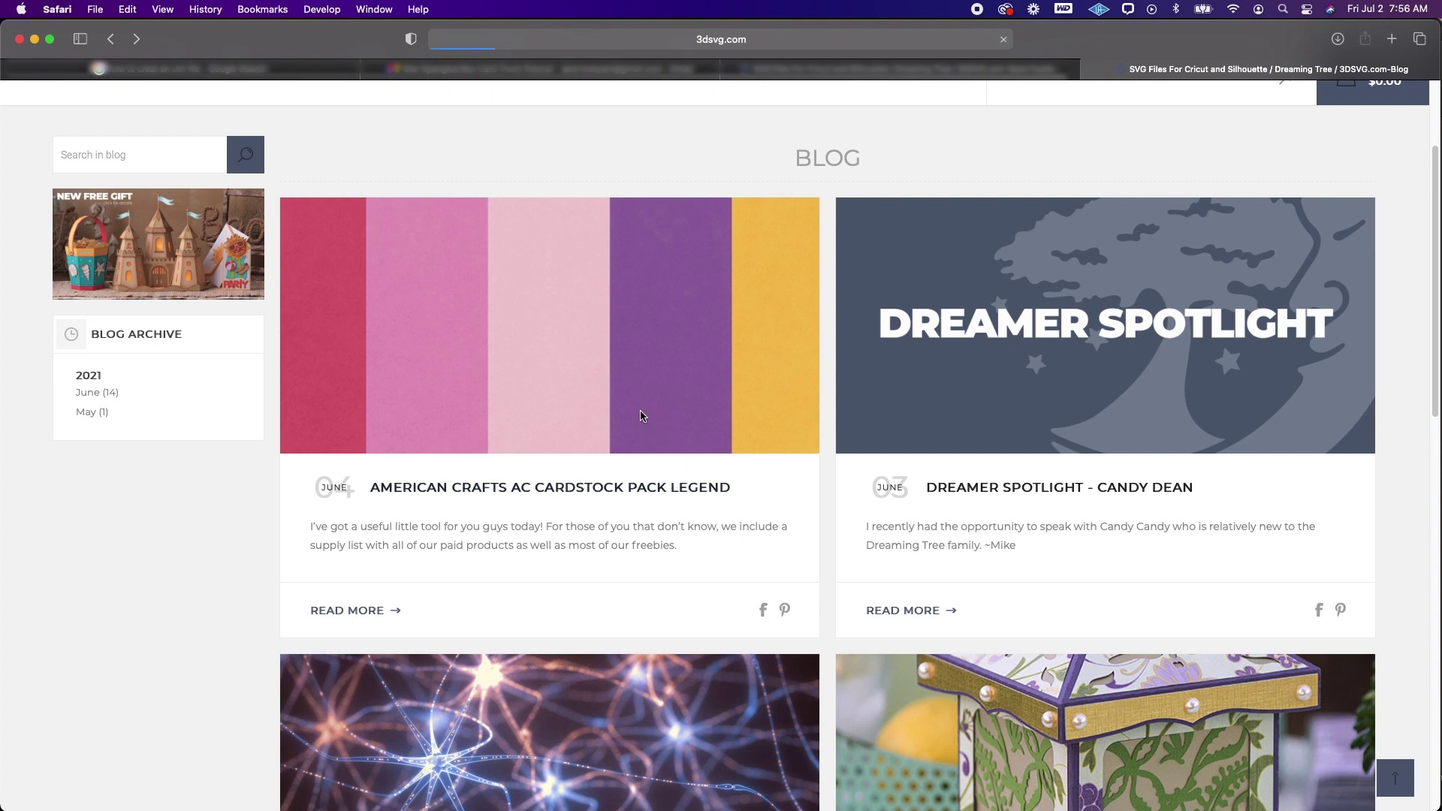
scroll(921, 458, down, 10)
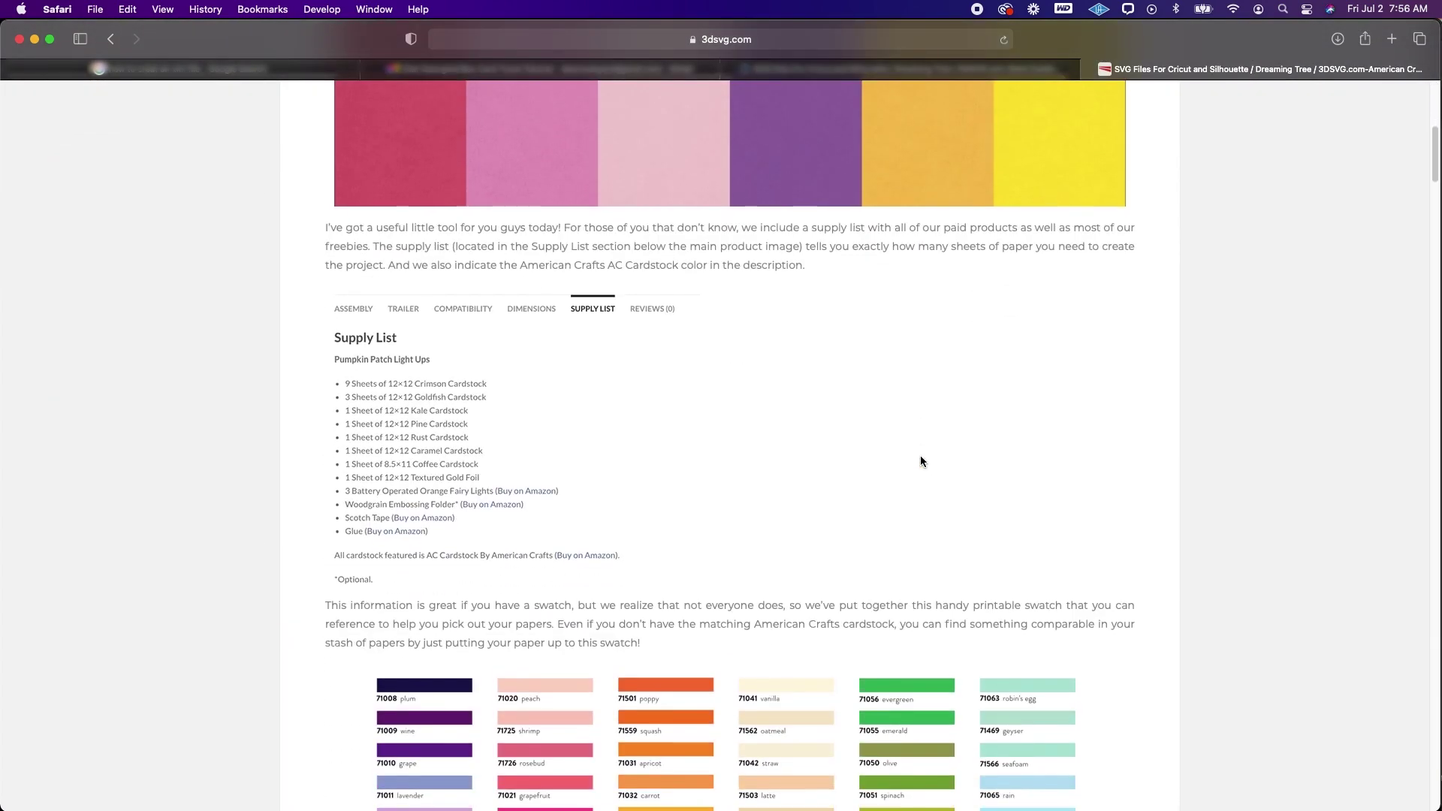
scroll(921, 456, down, 9)
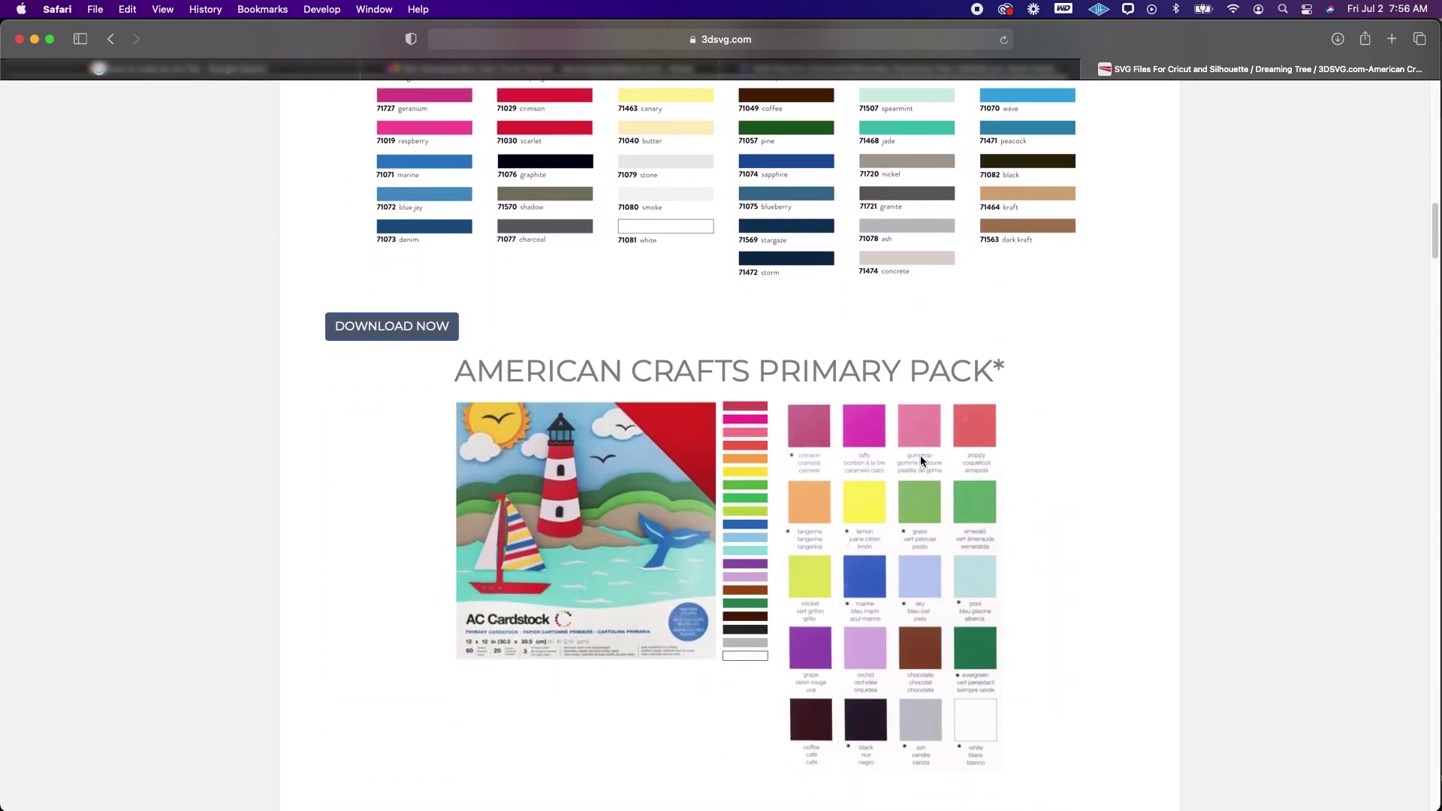
scroll(919, 459, down, 8)
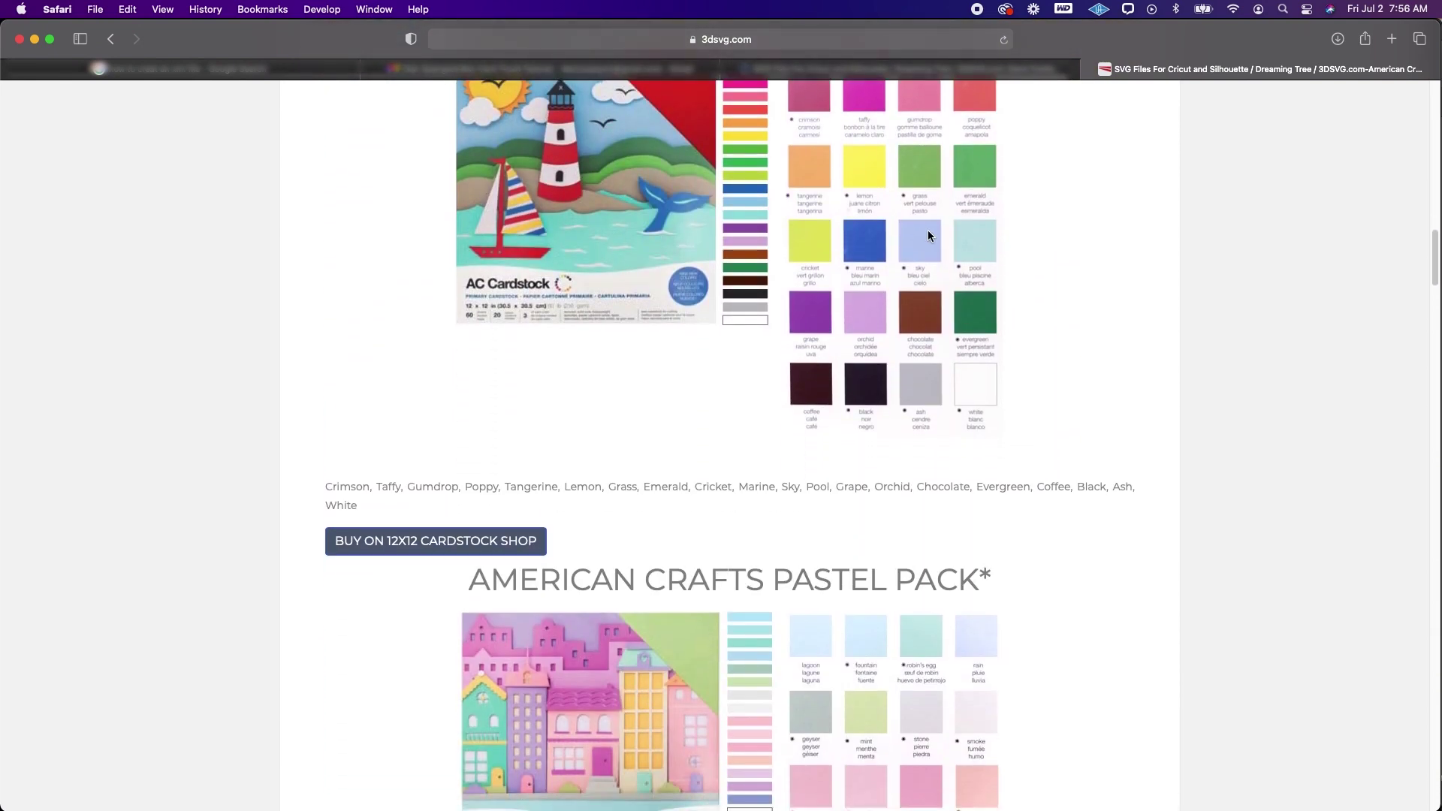
scroll(902, 233, up, 3)
scroll(1102, 329, down, 12)
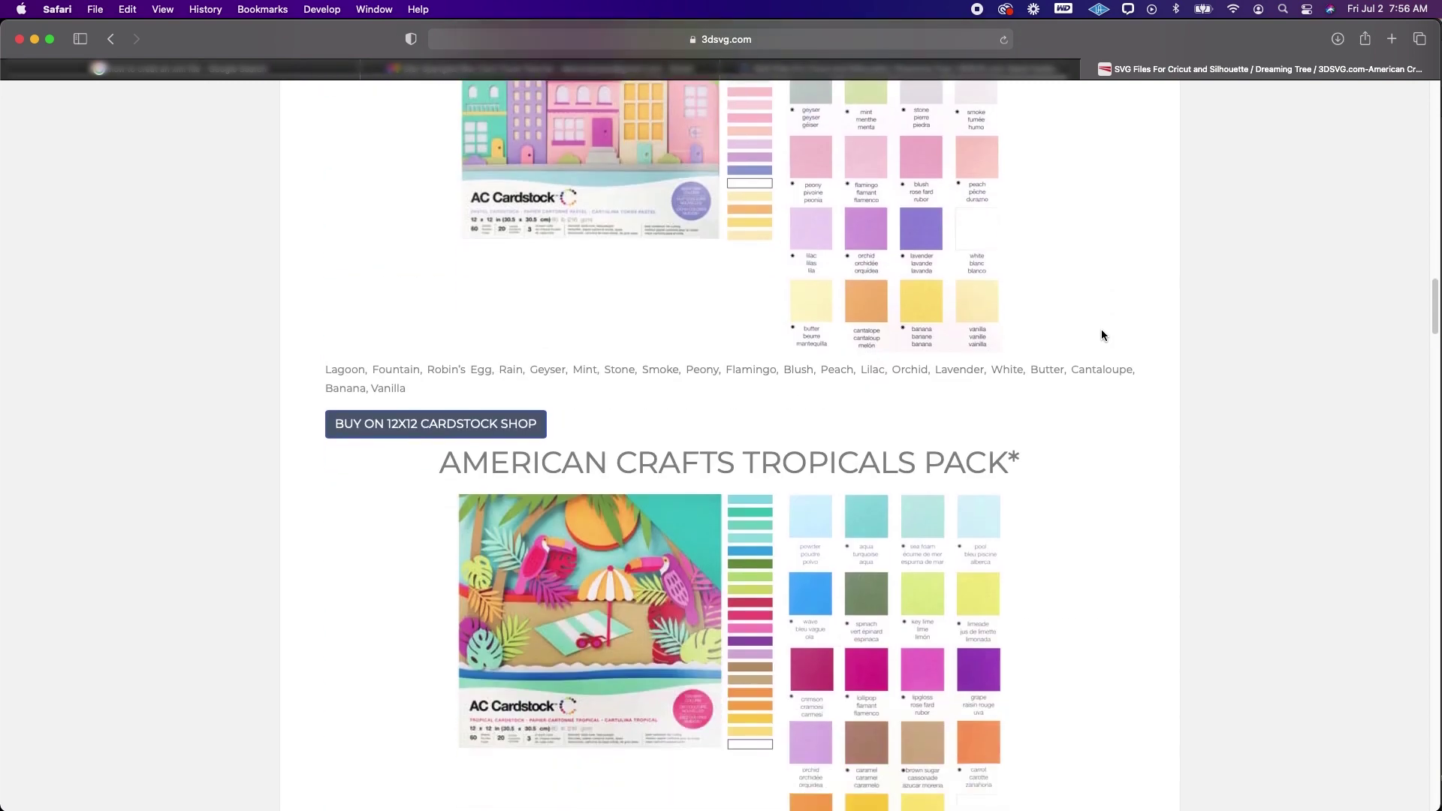
scroll(1101, 335, down, 10)
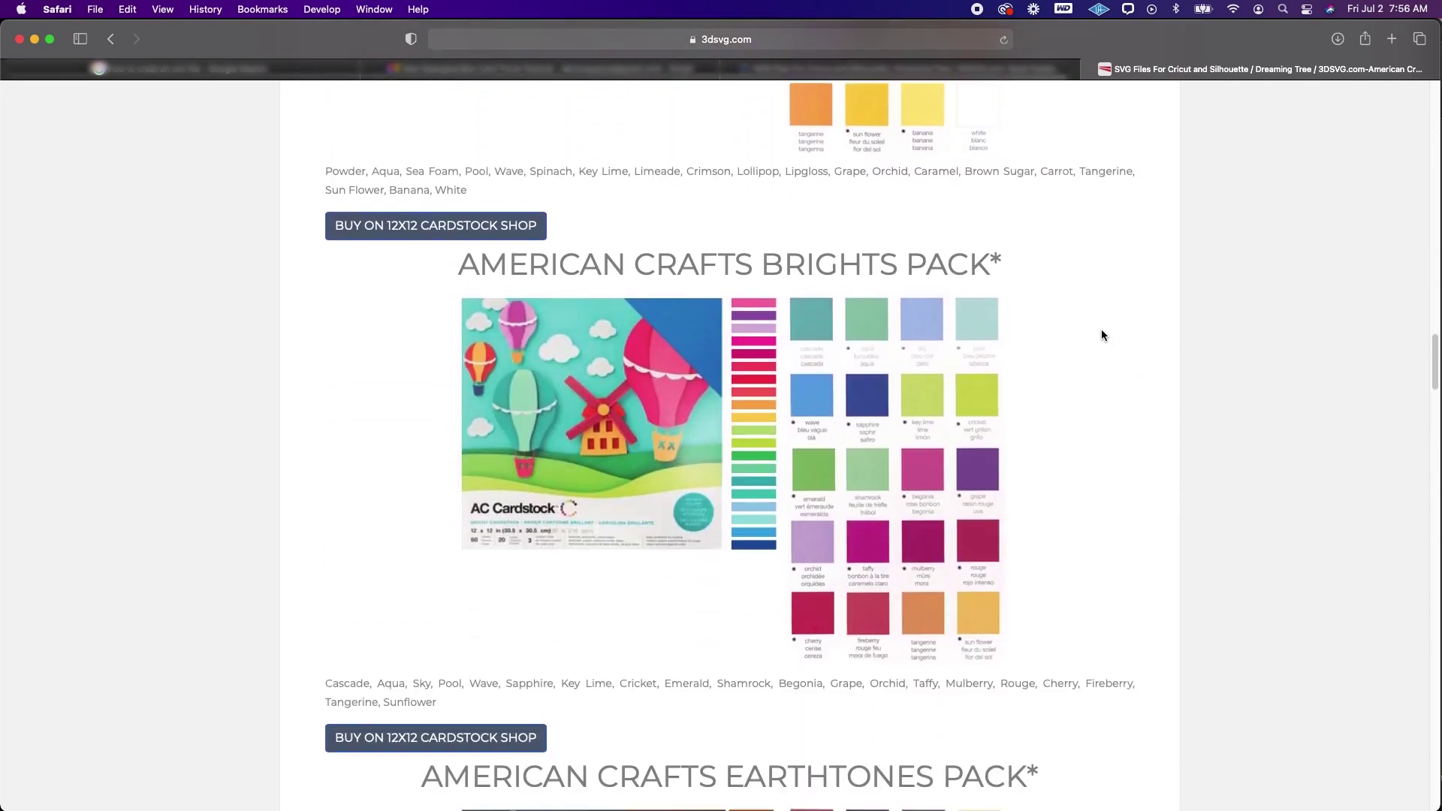
scroll(1101, 335, down, 12)
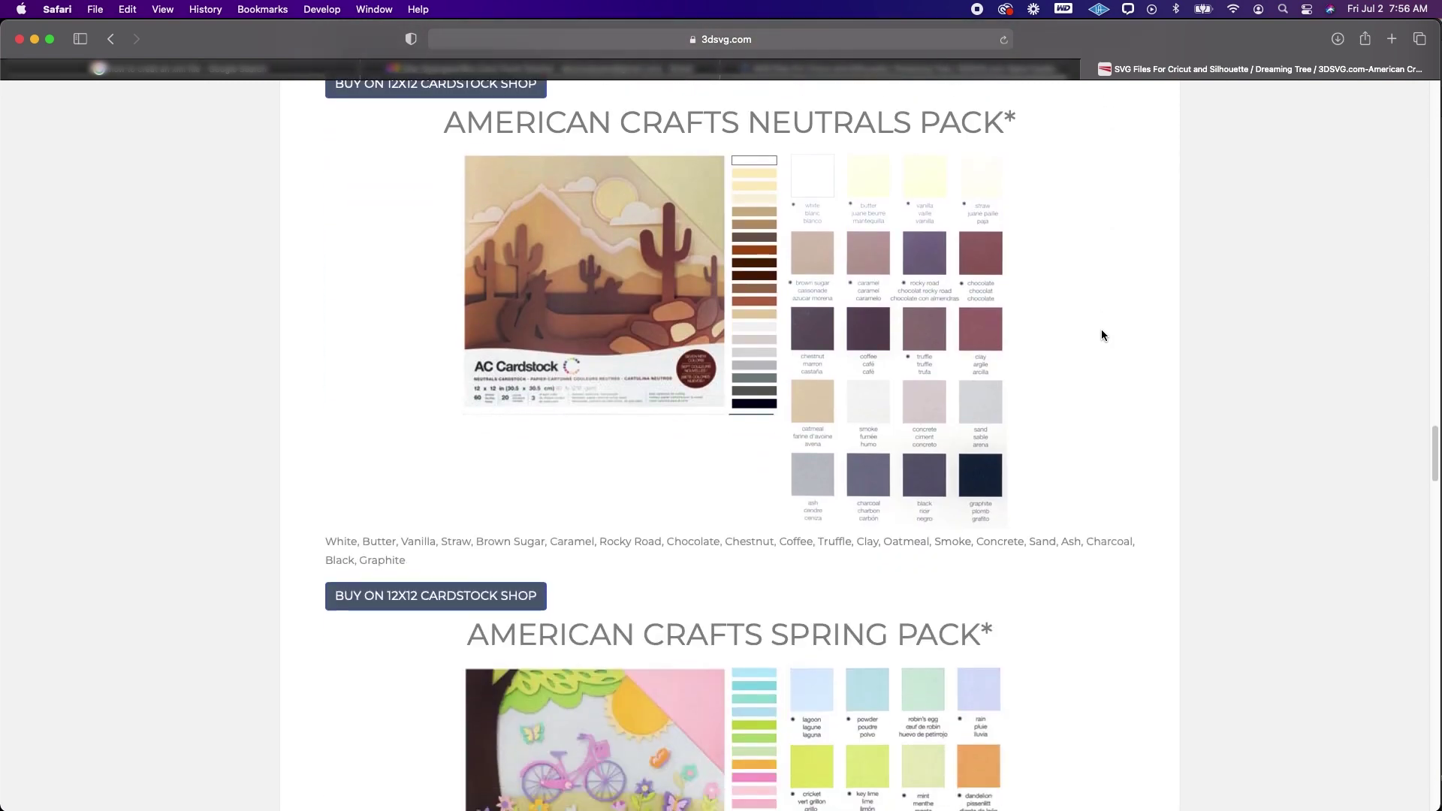
scroll(1101, 335, down, 2)
scroll(1102, 331, up, 7)
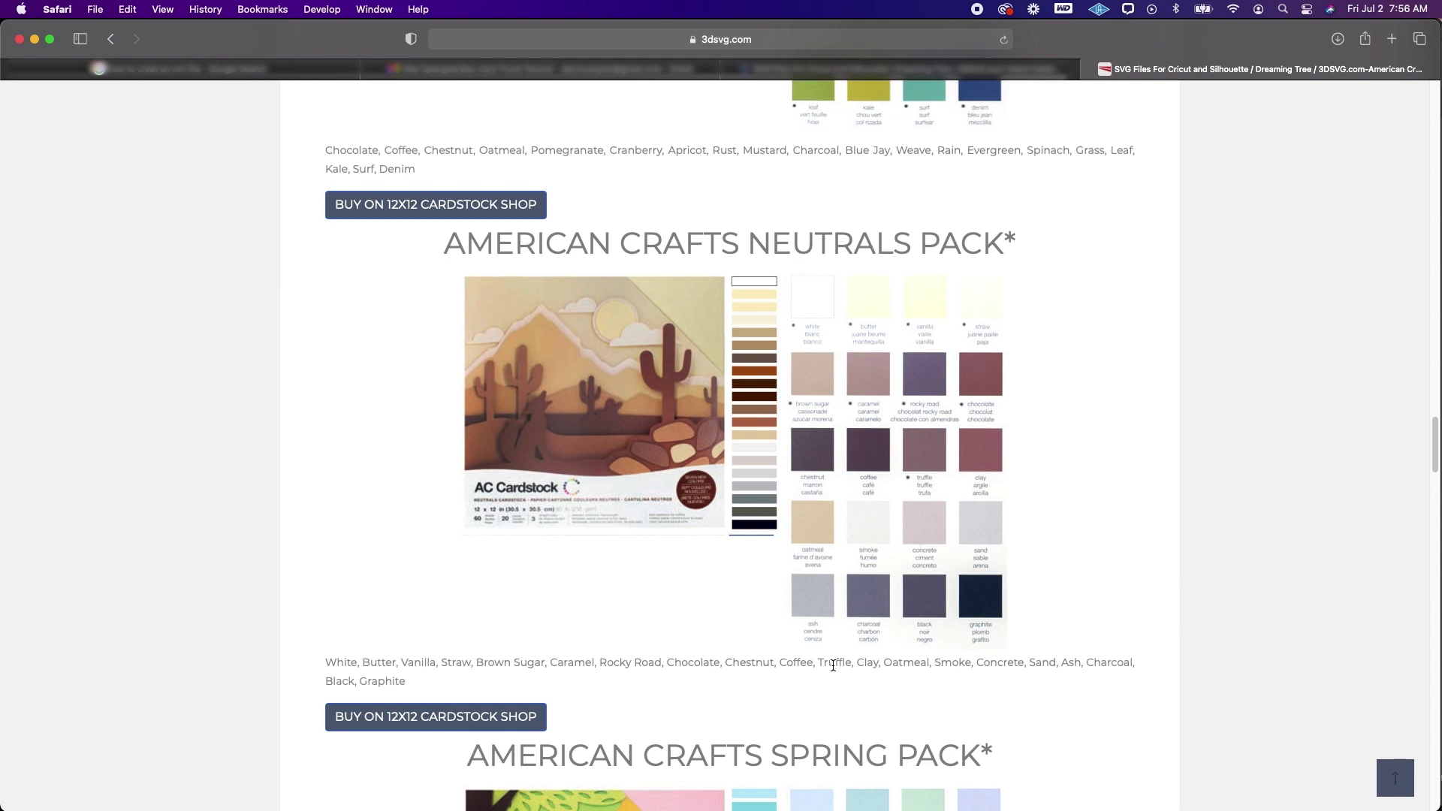
key(super+f)
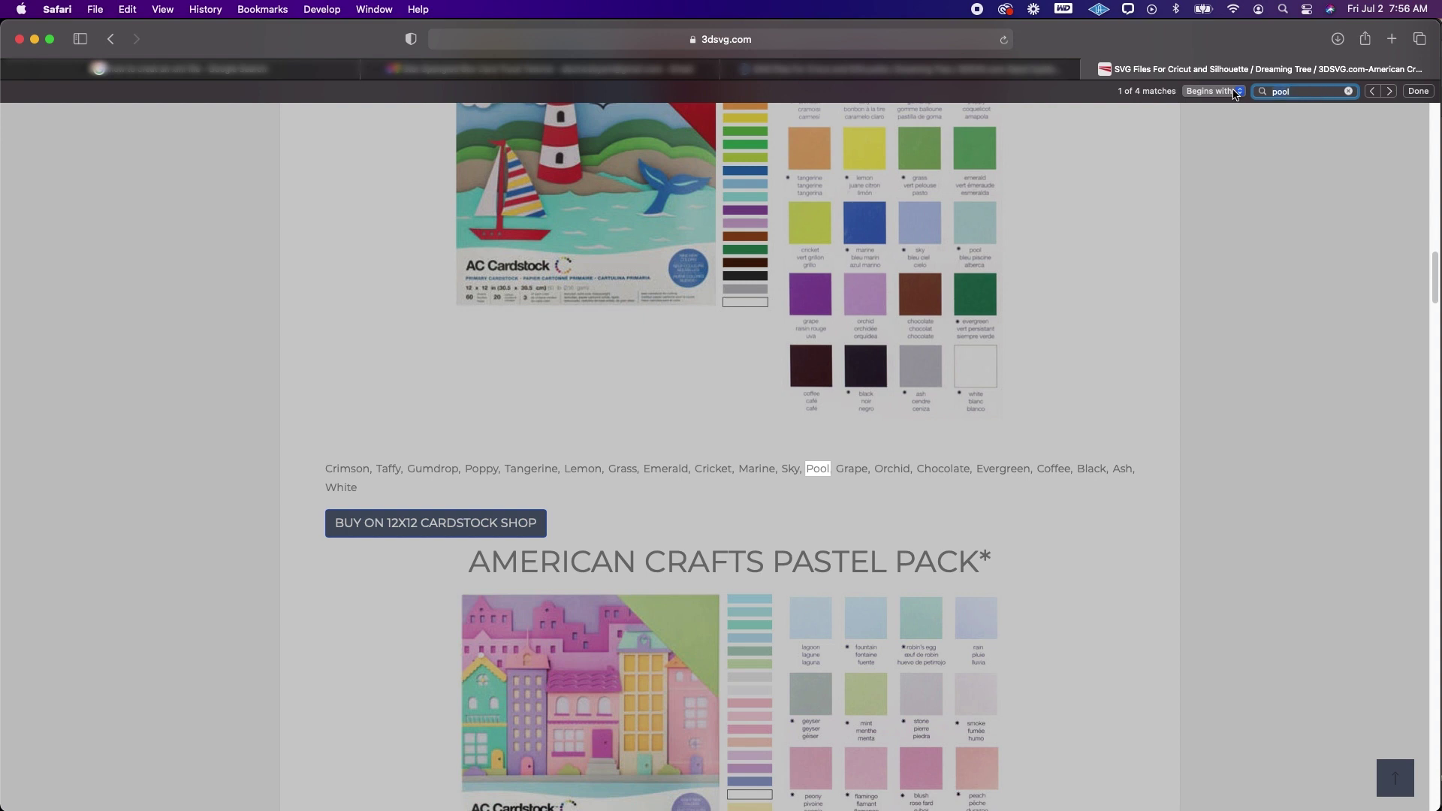
Step: Find 'chestnut' on the page and scroll to the Earthtones Pack swatch chart
text(ches)
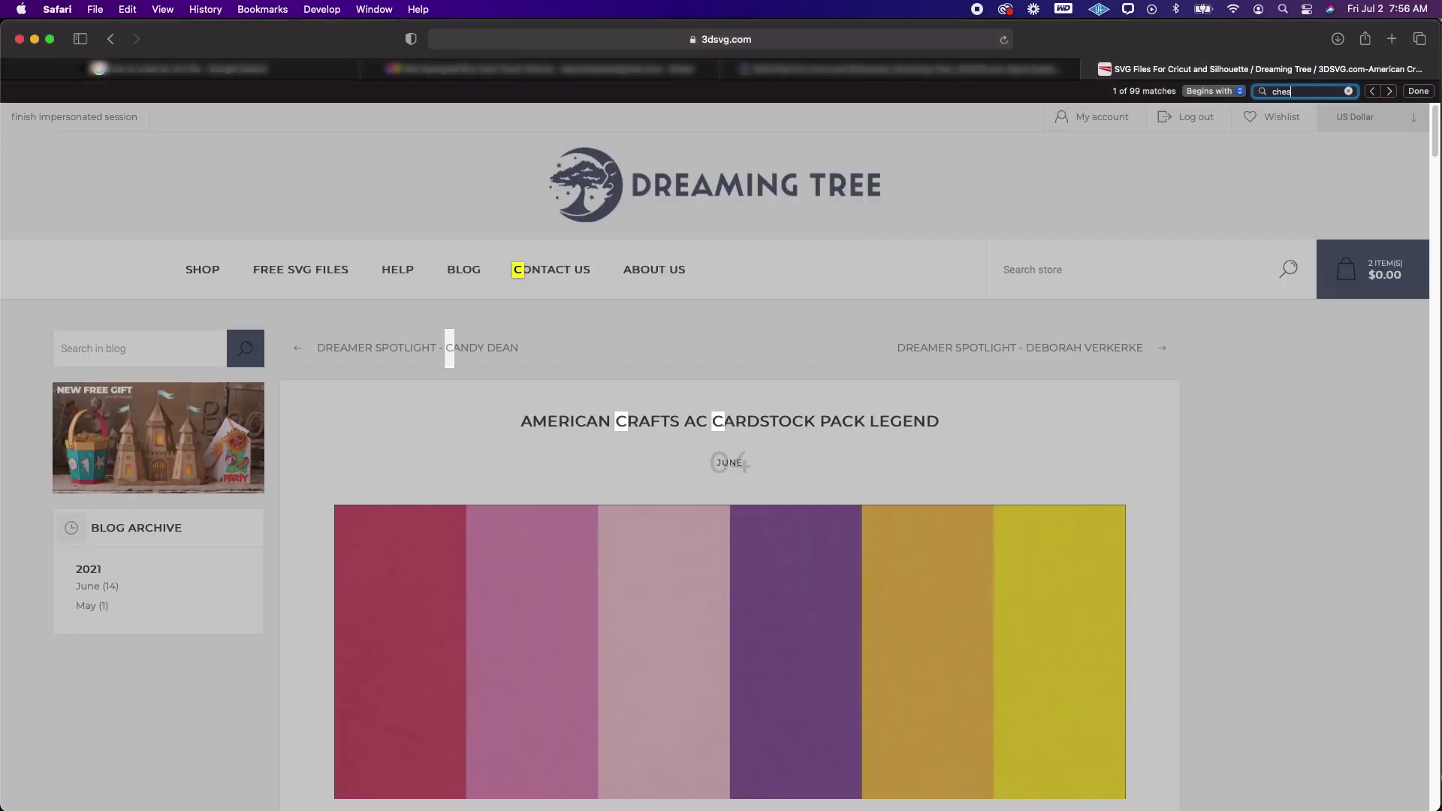
text(tnut)
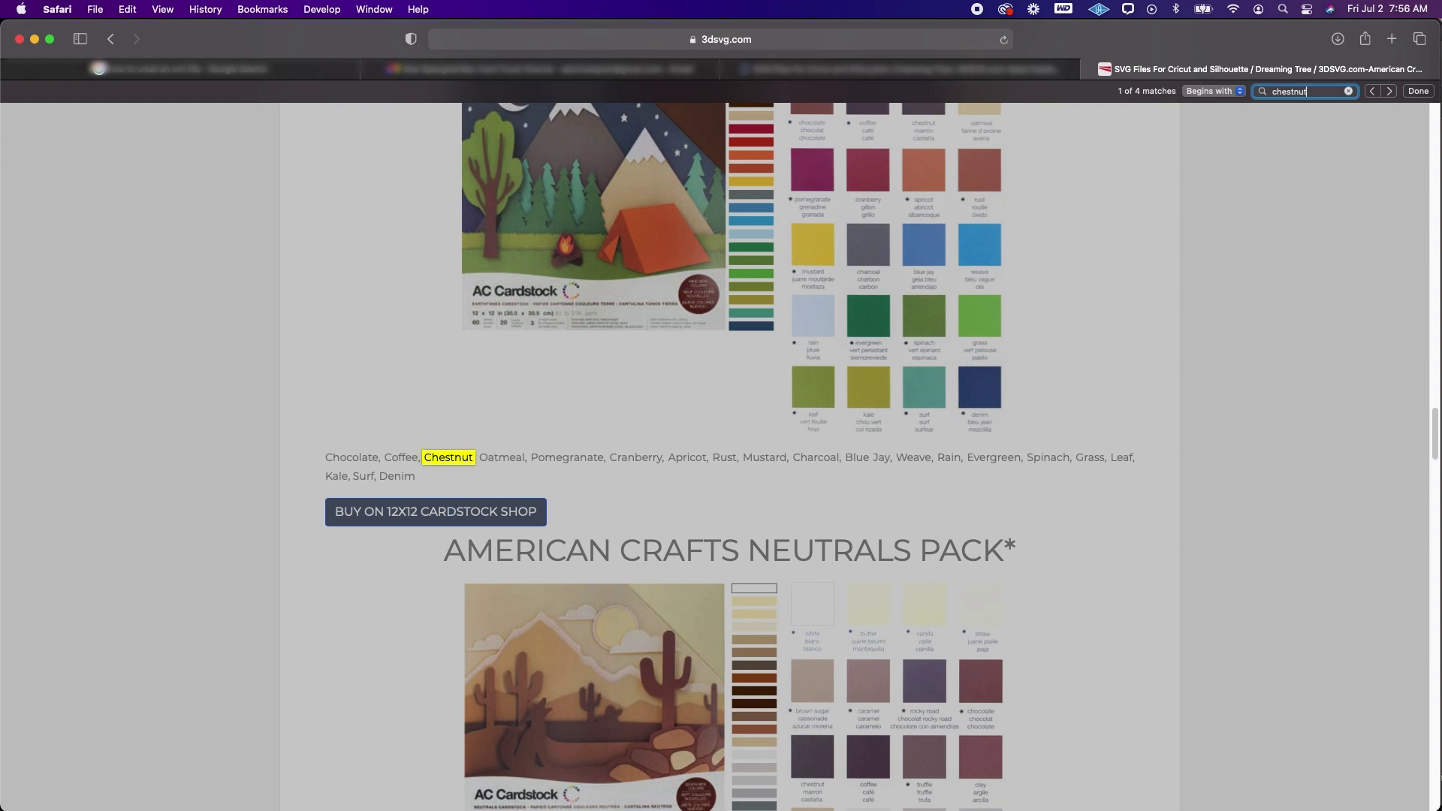
click(485, 431)
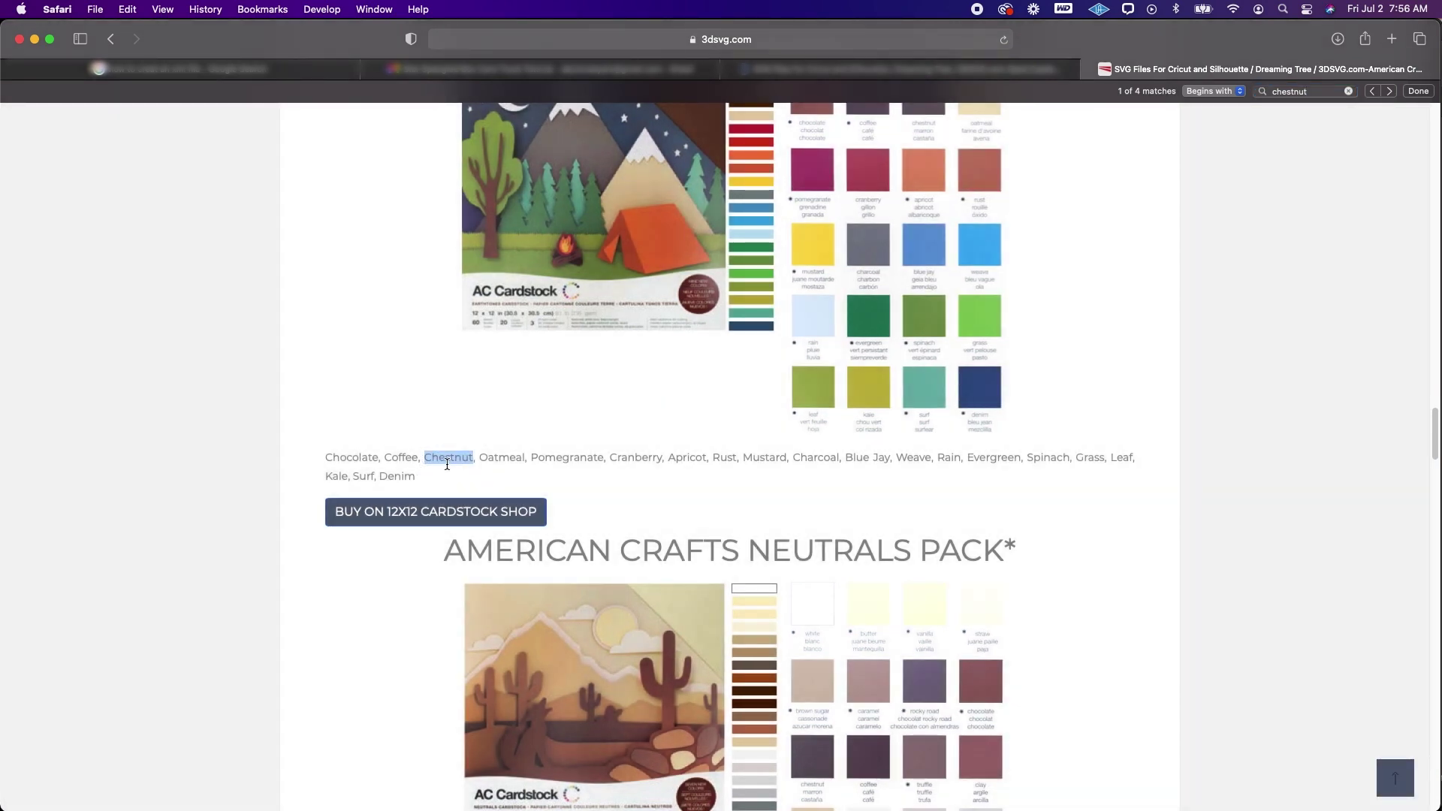
click(1320, 92)
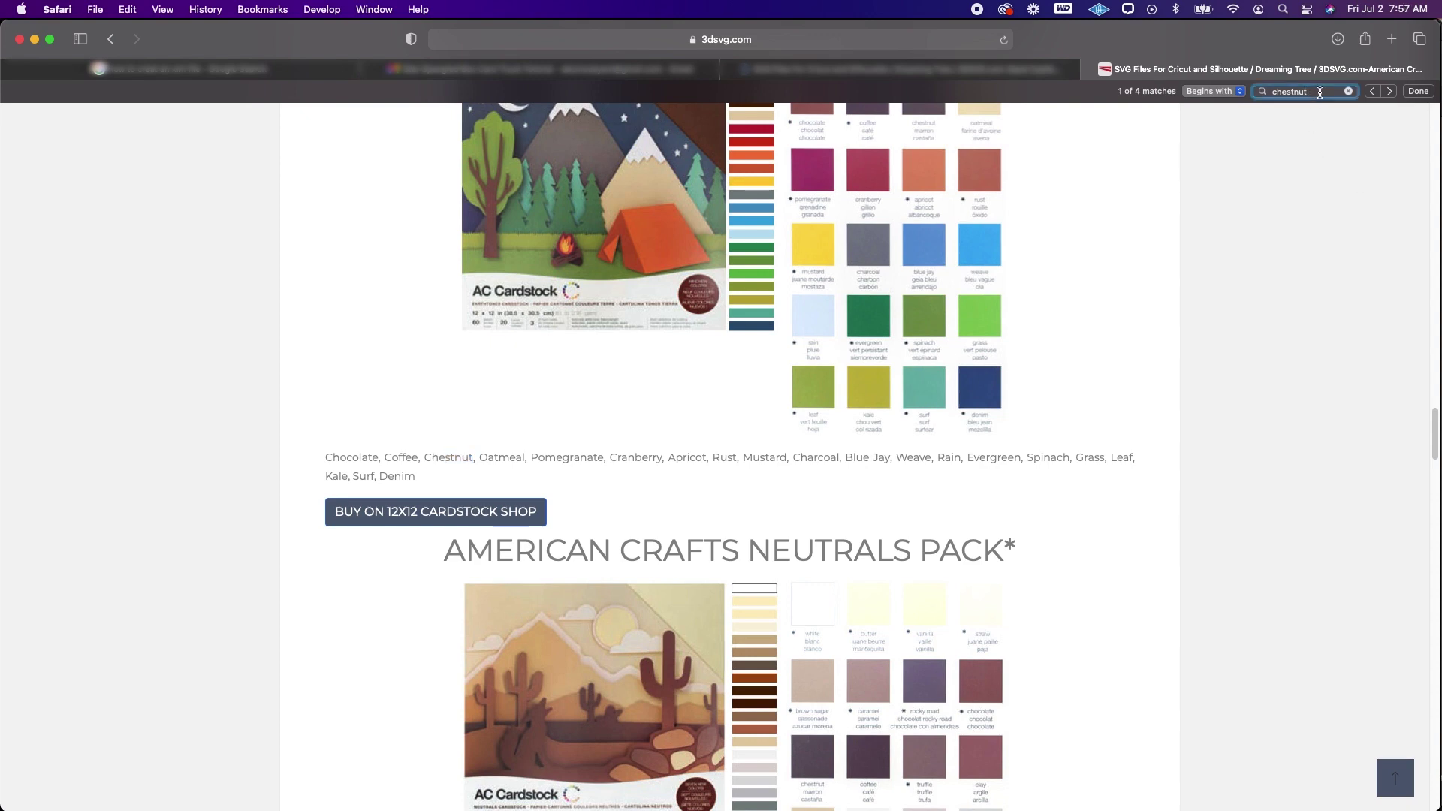
key(Return)
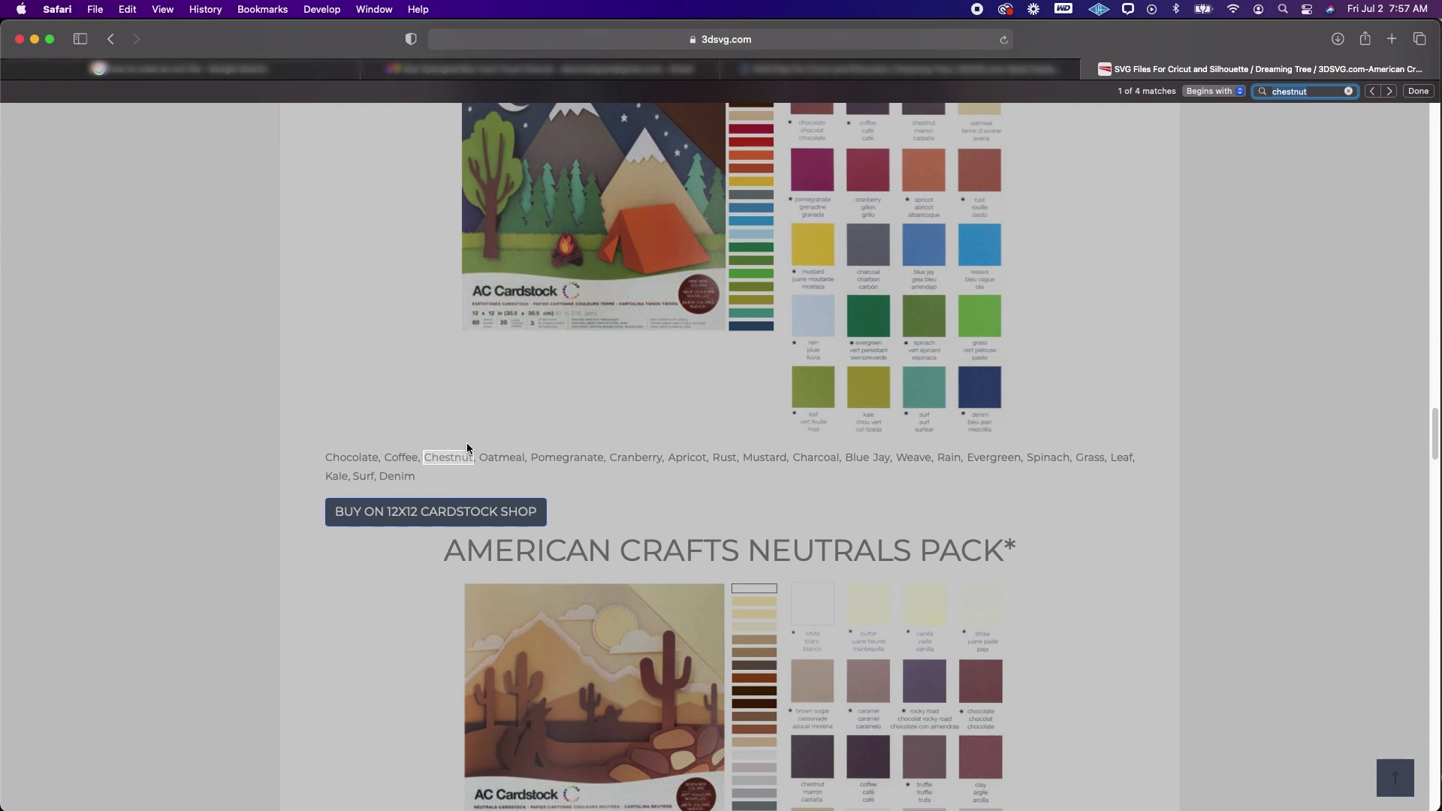
click(451, 459)
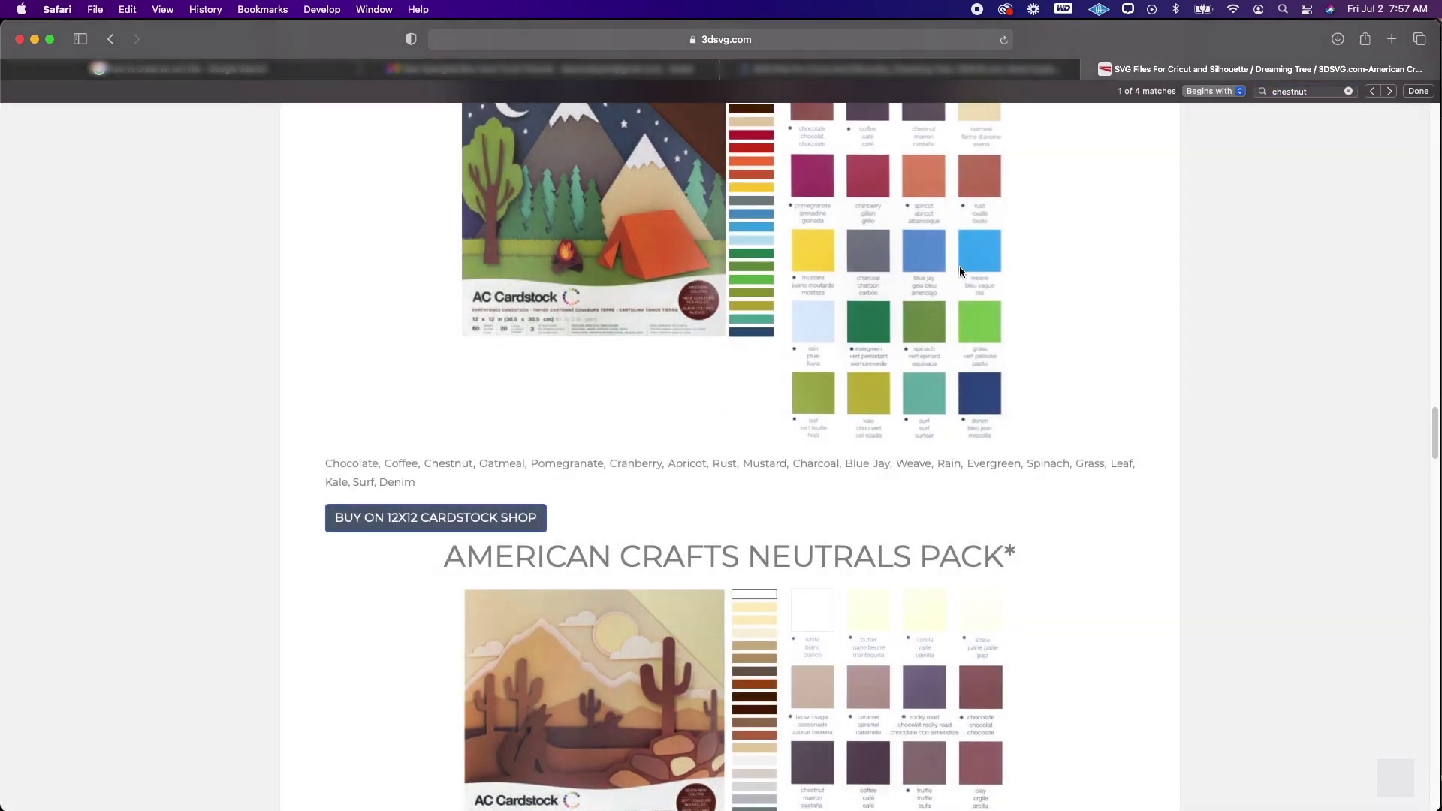
click(1326, 92)
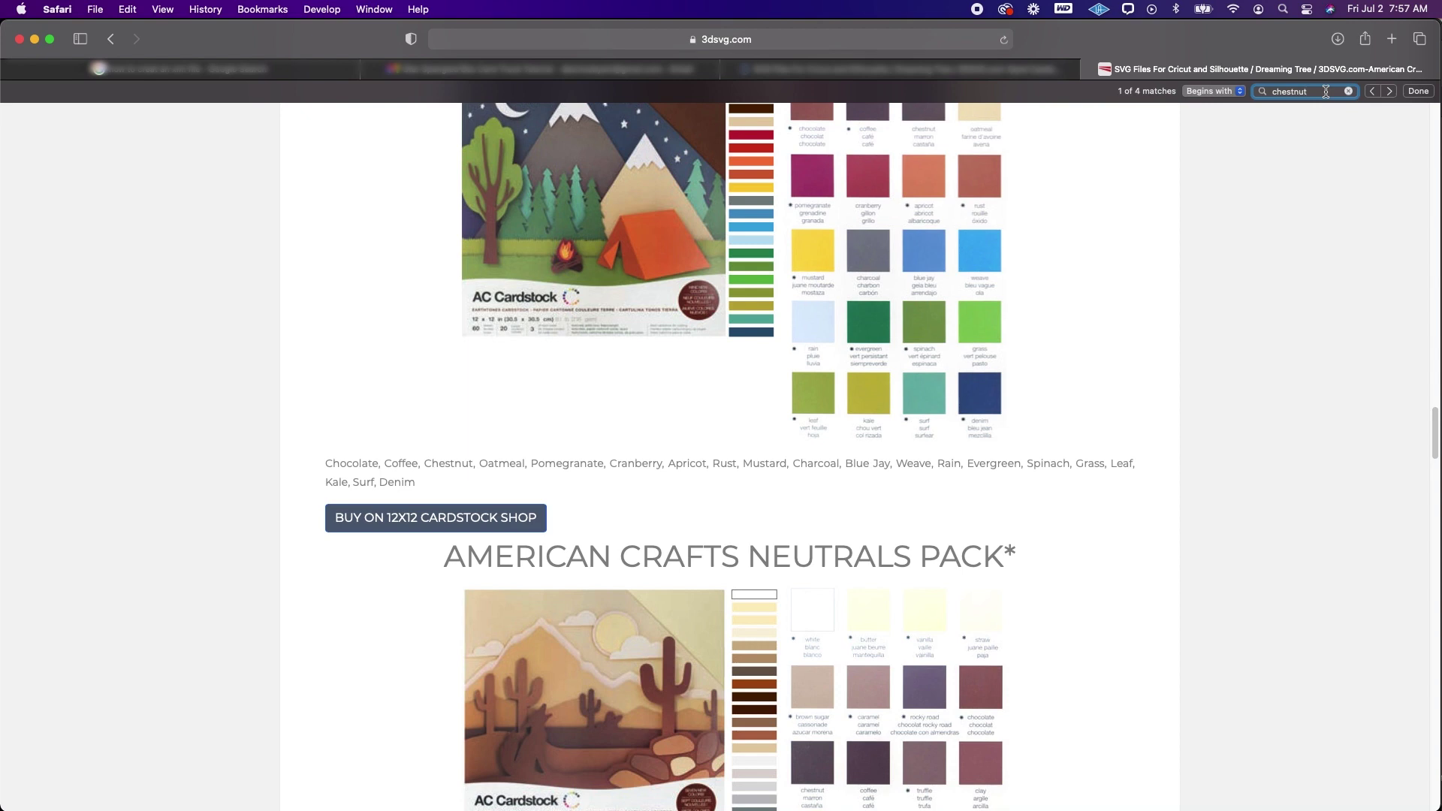
key(Return)
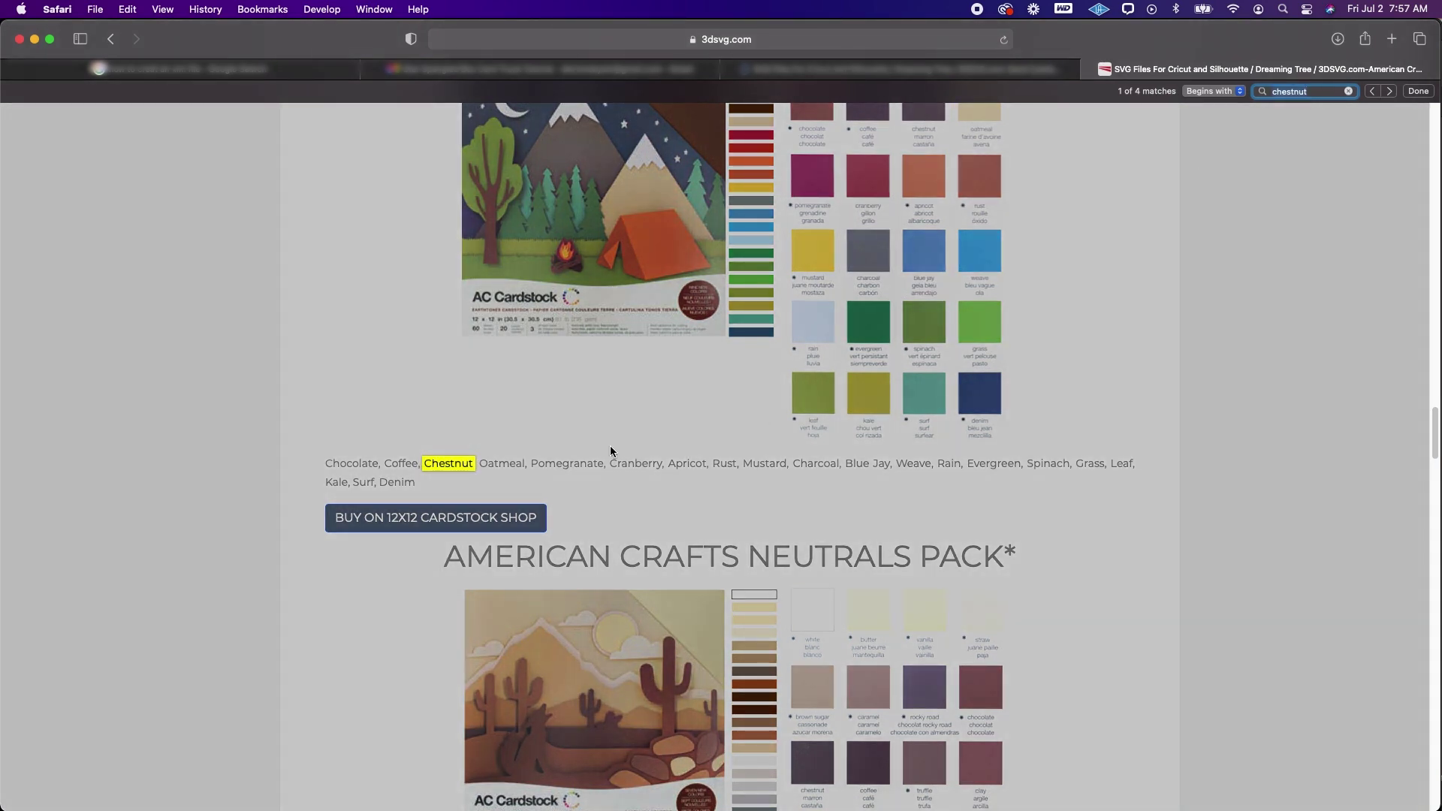
scroll(943, 436, up, 2)
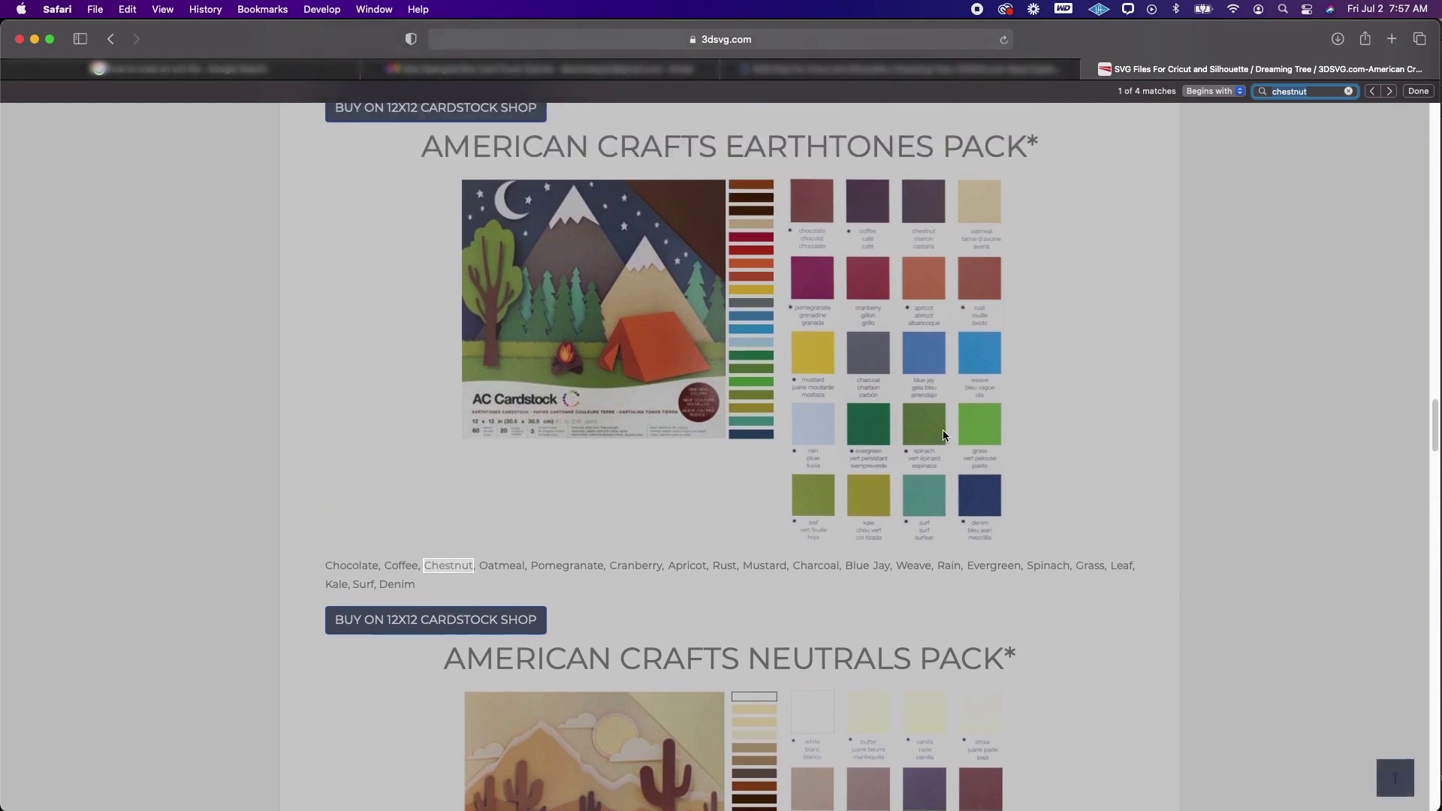
click(1020, 359)
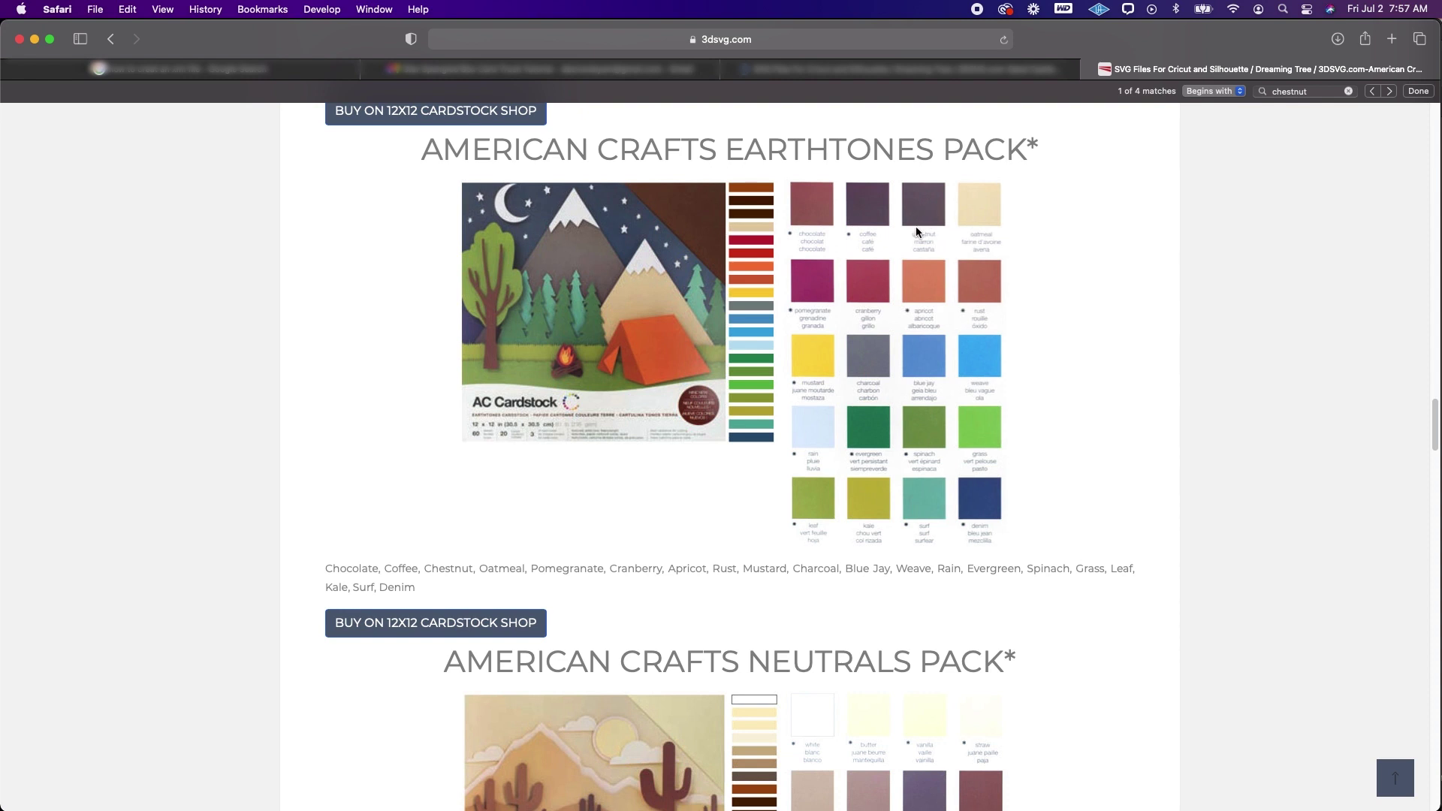
scroll(923, 248, up, 1)
Step: Save the Earthtones swatch chart image to Downloads and return to Sure Cuts A Lot
right_click(923, 262)
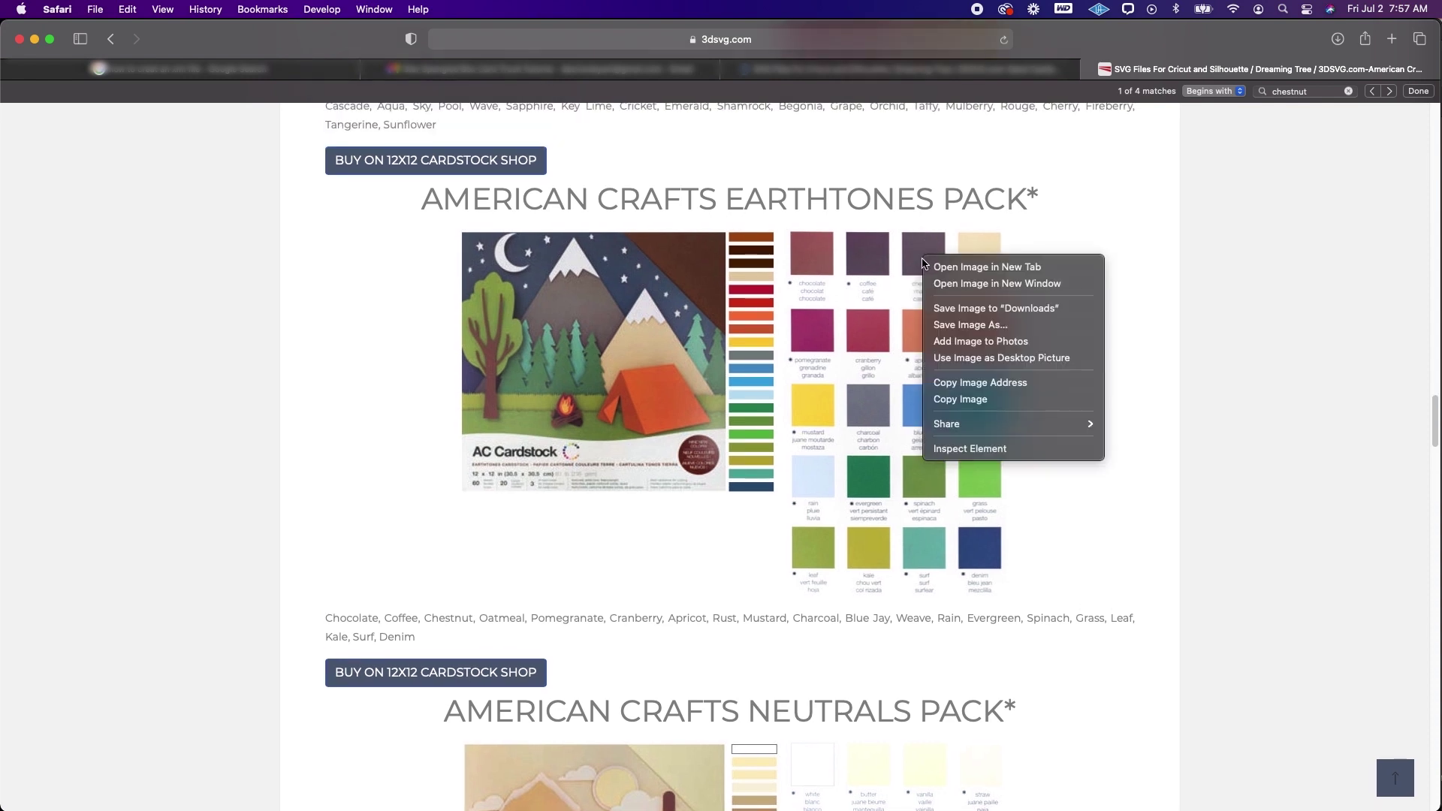
click(981, 309)
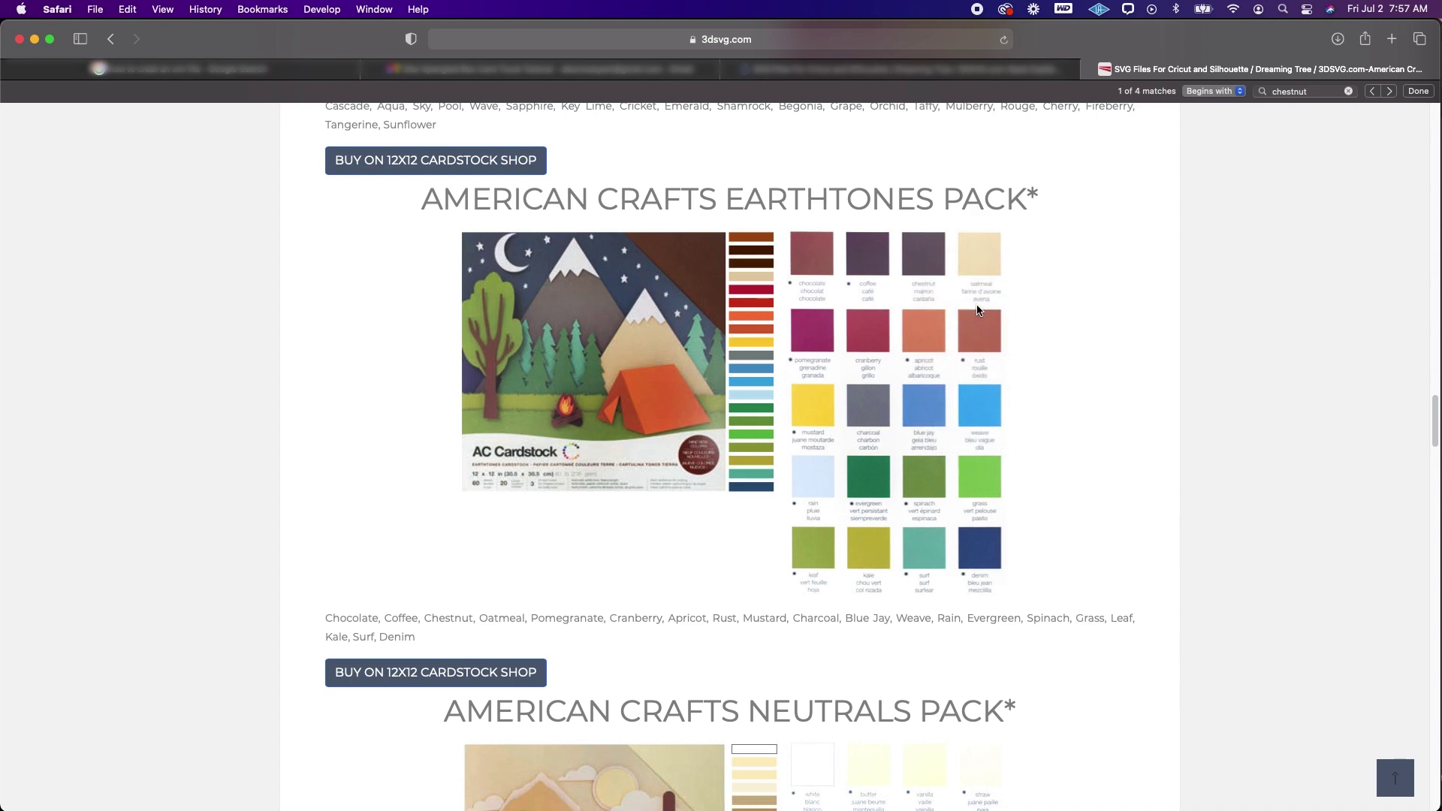
mouse_move(661, 785)
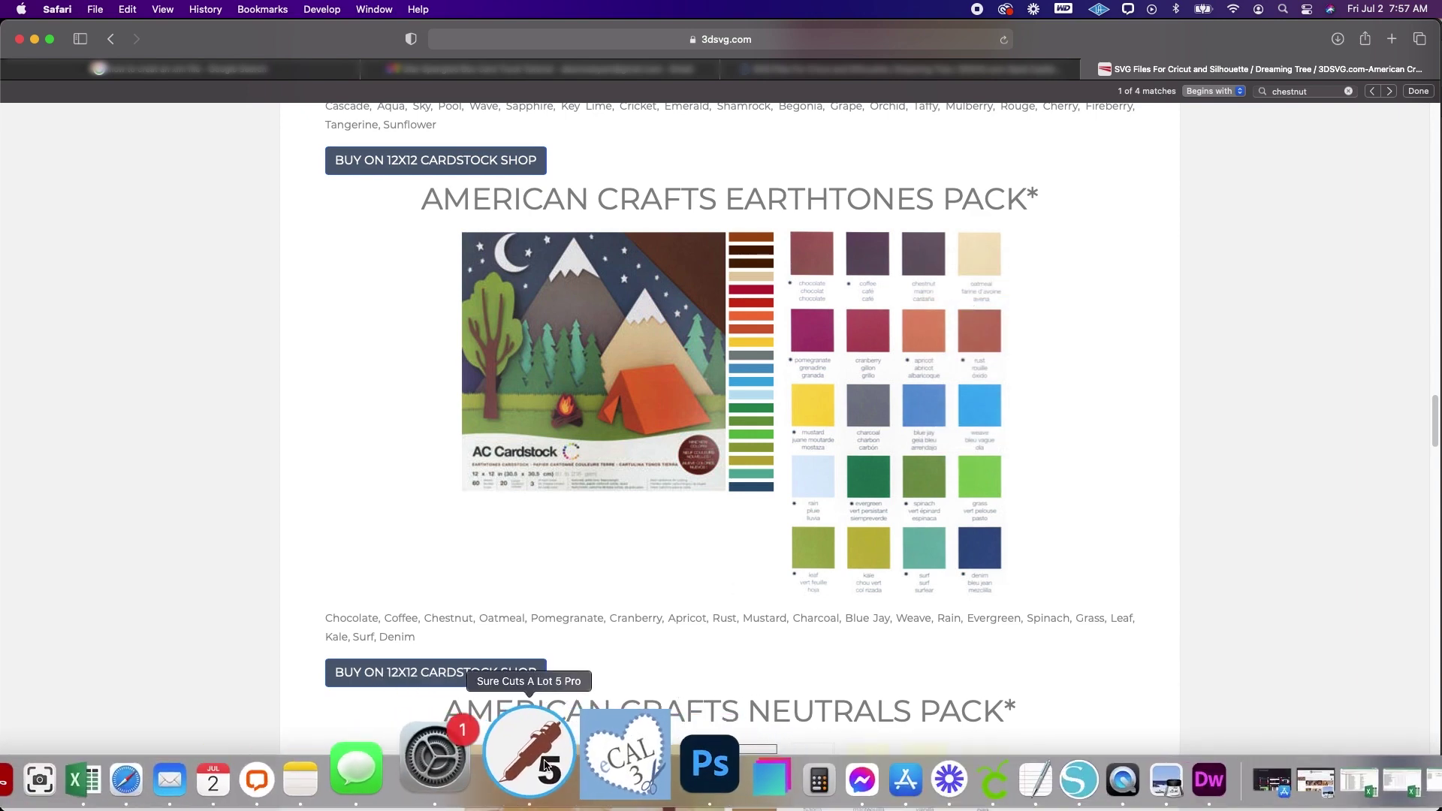
click(545, 767)
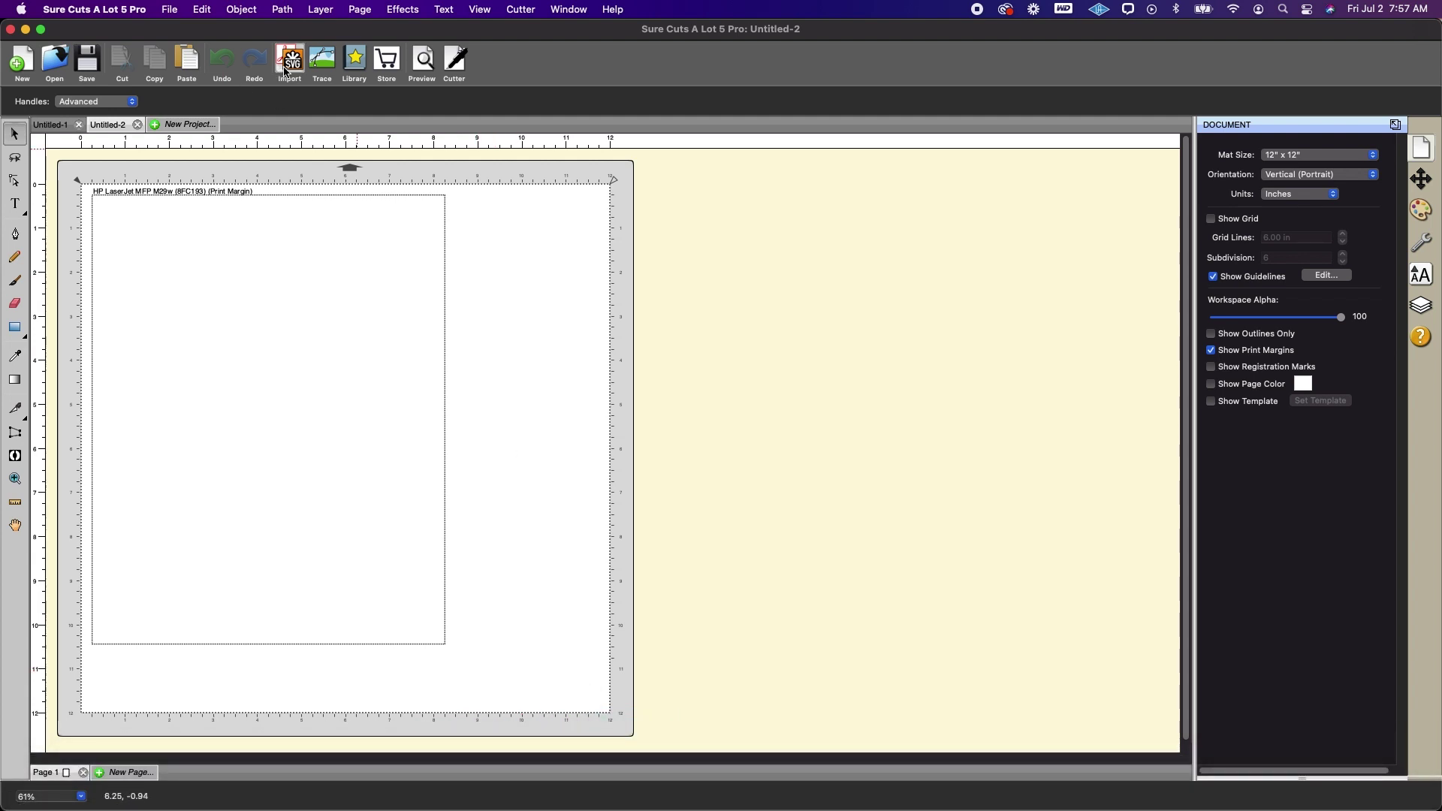
Step: Load the downloaded swatch chart jpg (749 x 514) from Downloads into the Trace Image dialog
click(328, 62)
click(551, 206)
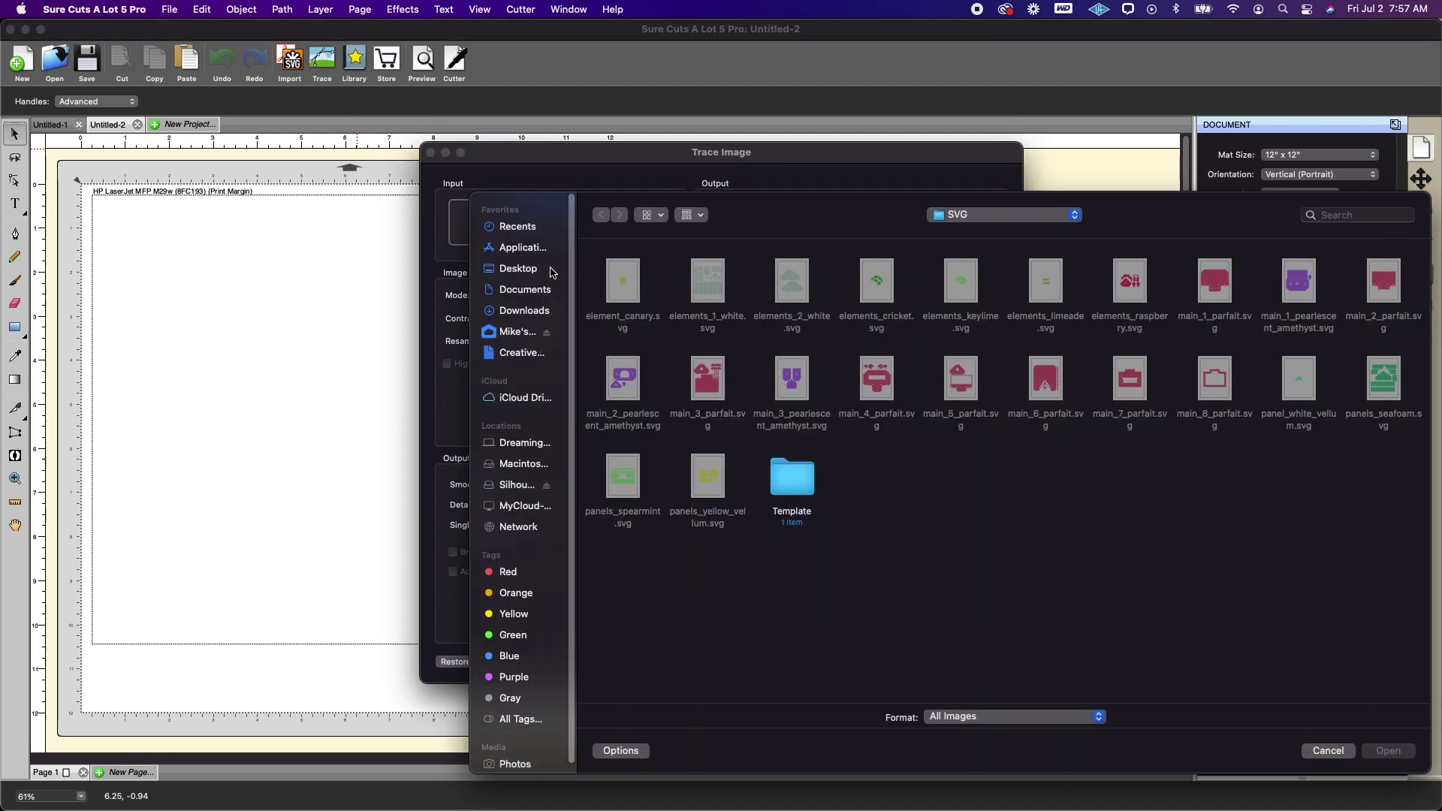
click(523, 311)
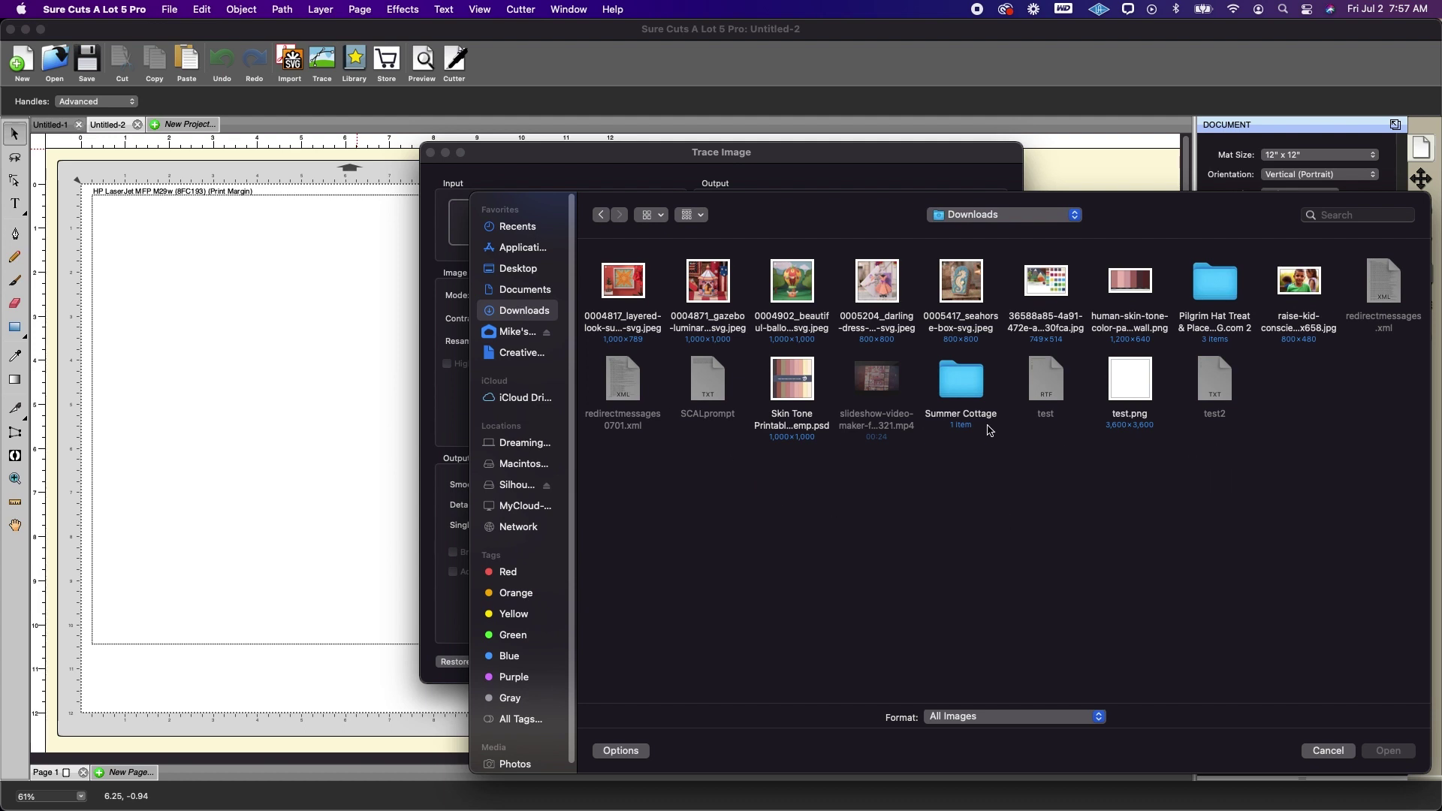
click(1036, 285)
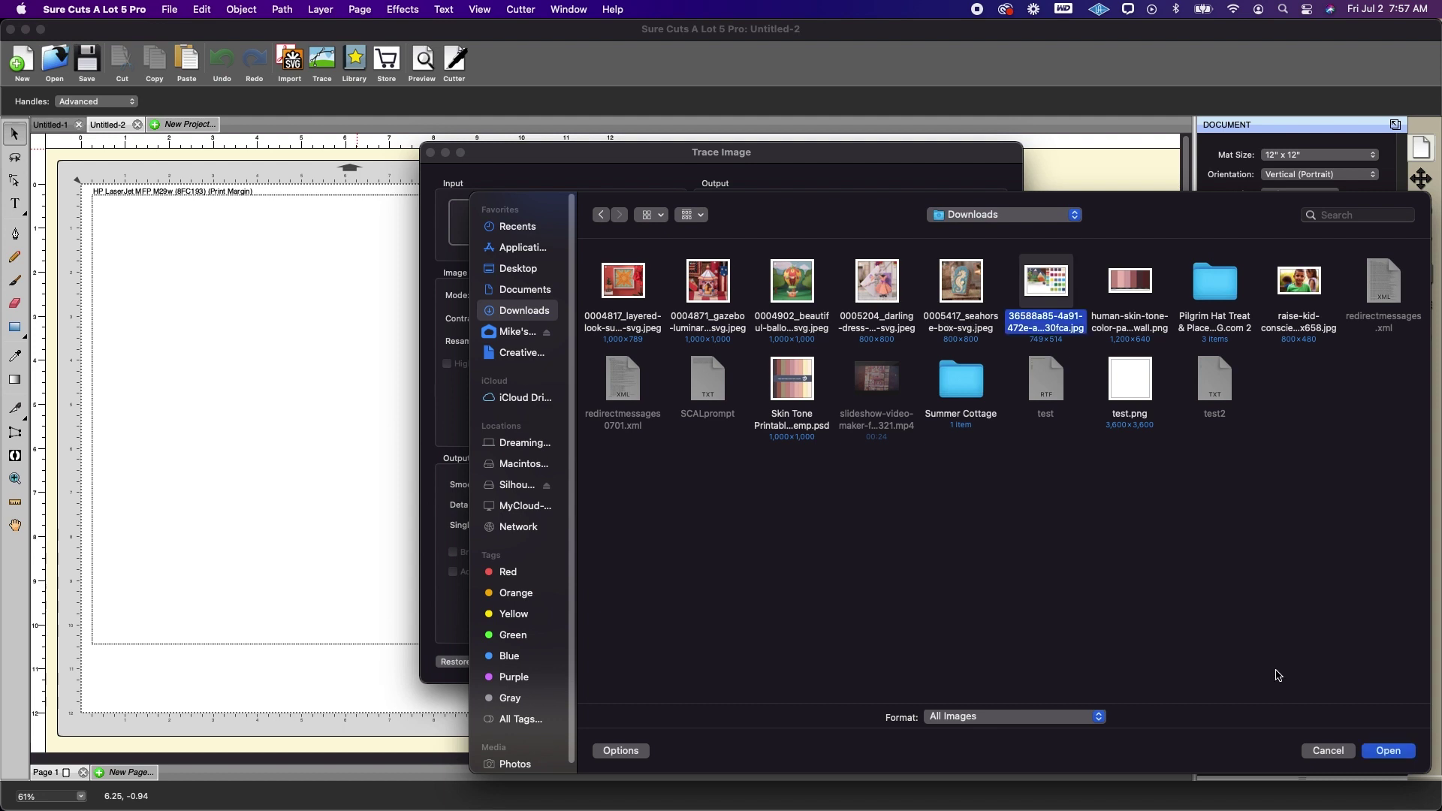
click(1382, 750)
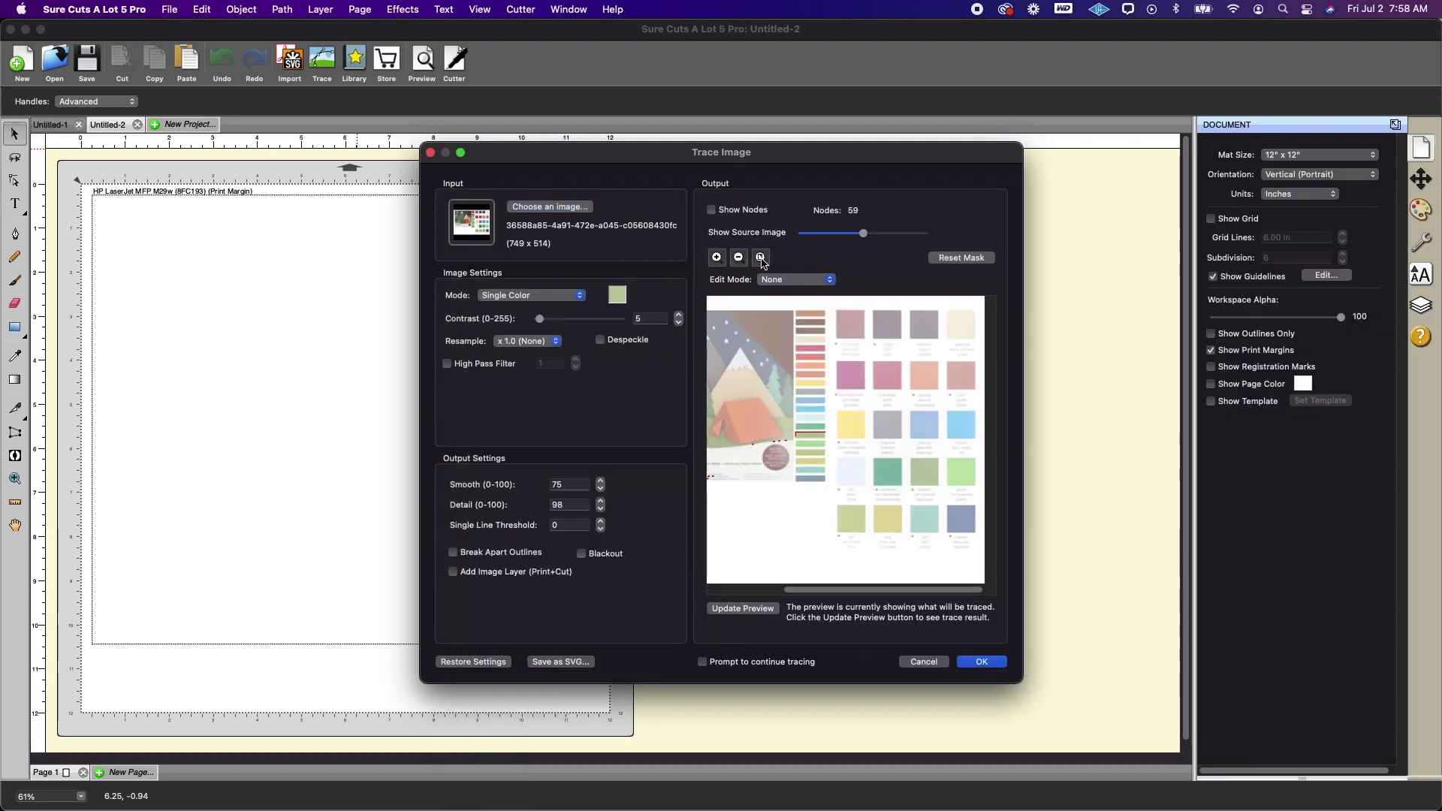
Step: Crop the swatch chart image down to just the chestnut swatch
click(781, 280)
click(779, 296)
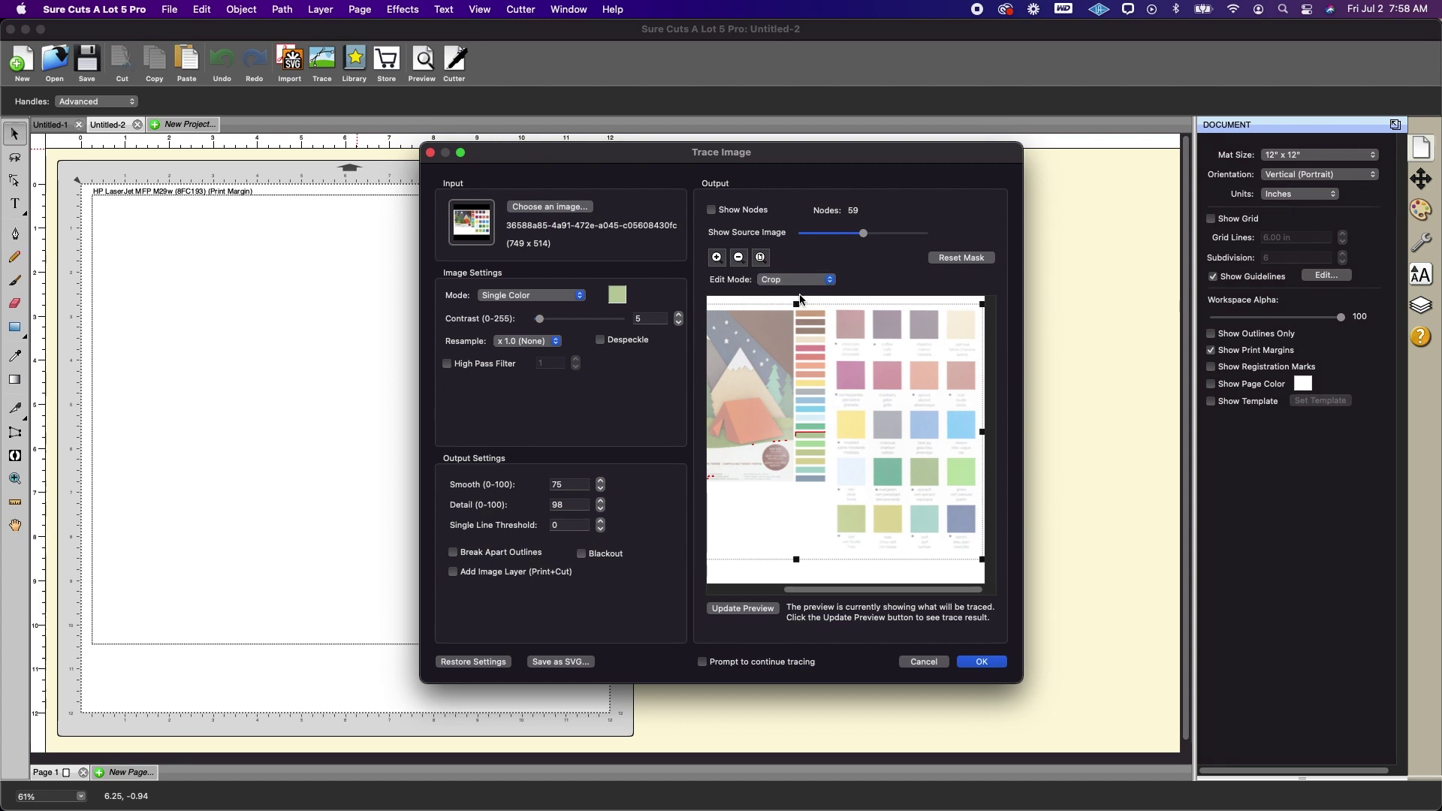
drag(795, 564, 848, 364)
drag(785, 325, 872, 328)
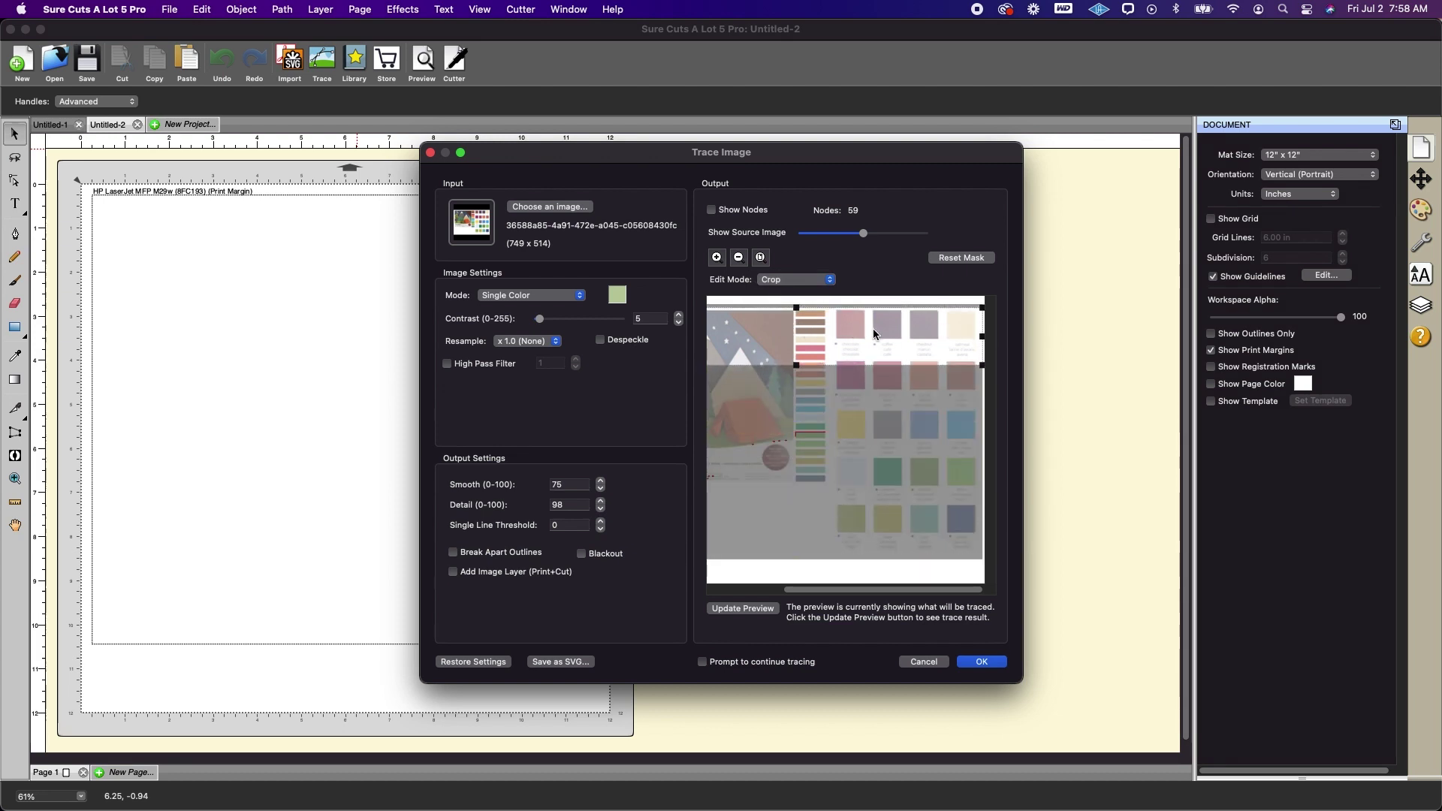
click(740, 258)
click(740, 259)
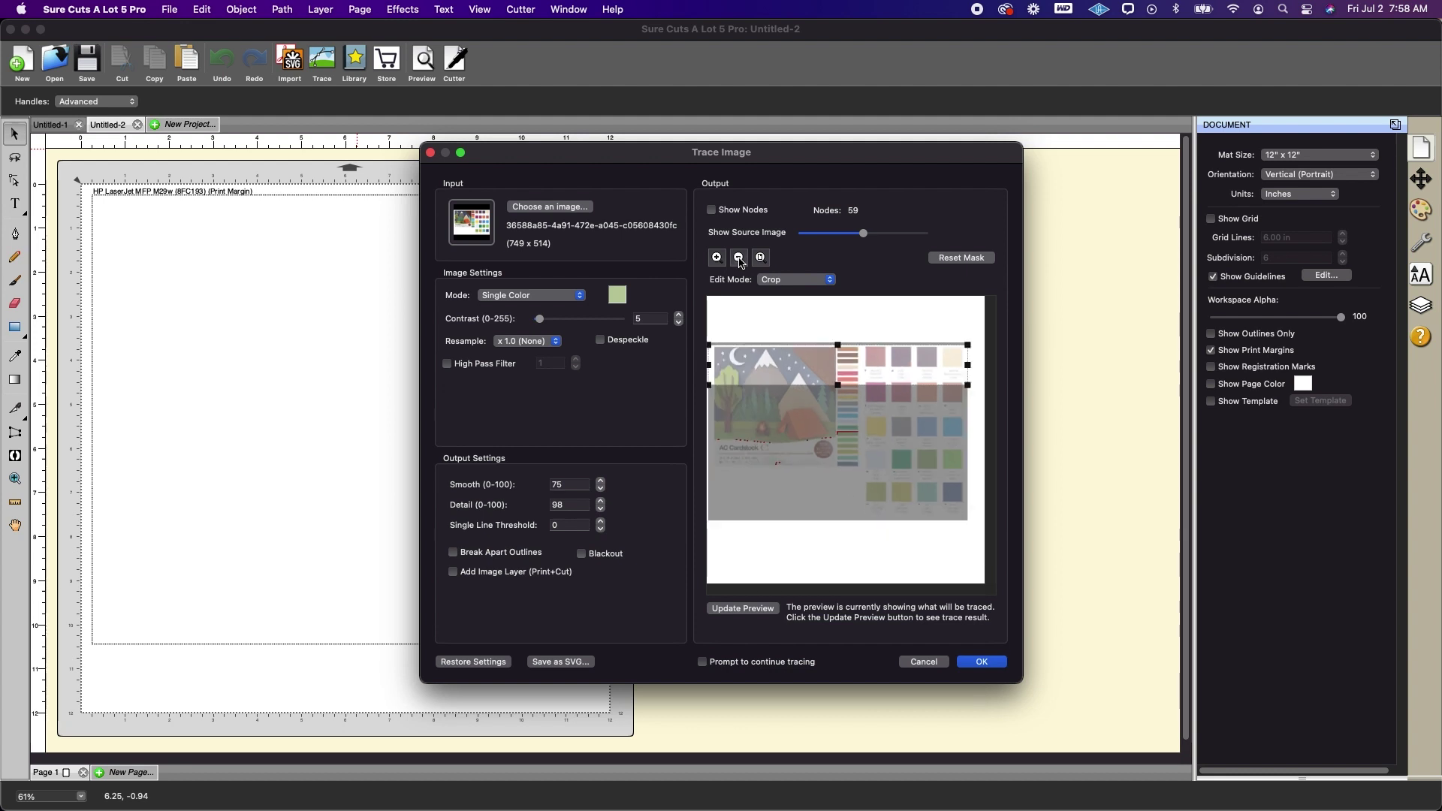
drag(711, 369, 912, 367)
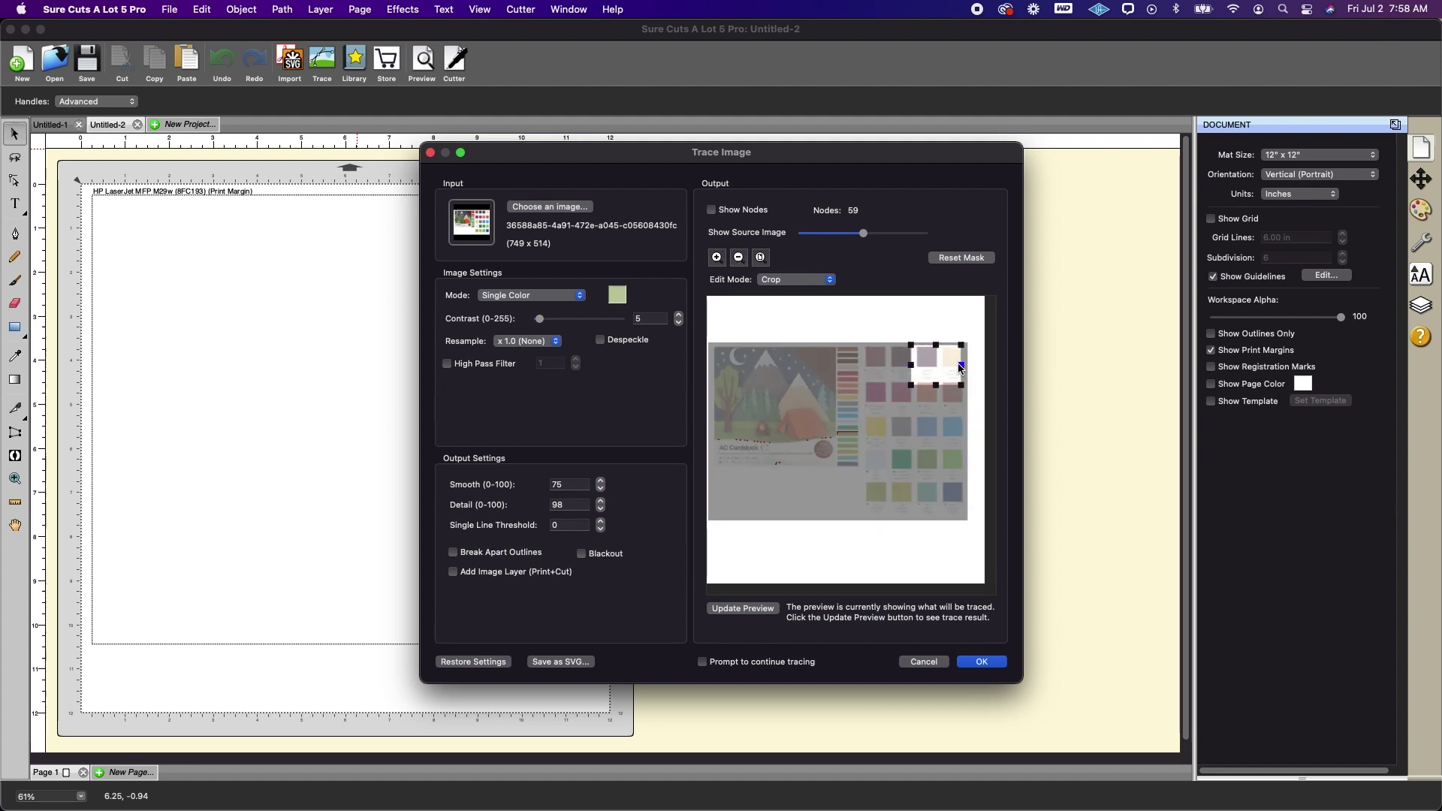
drag(960, 368, 929, 376)
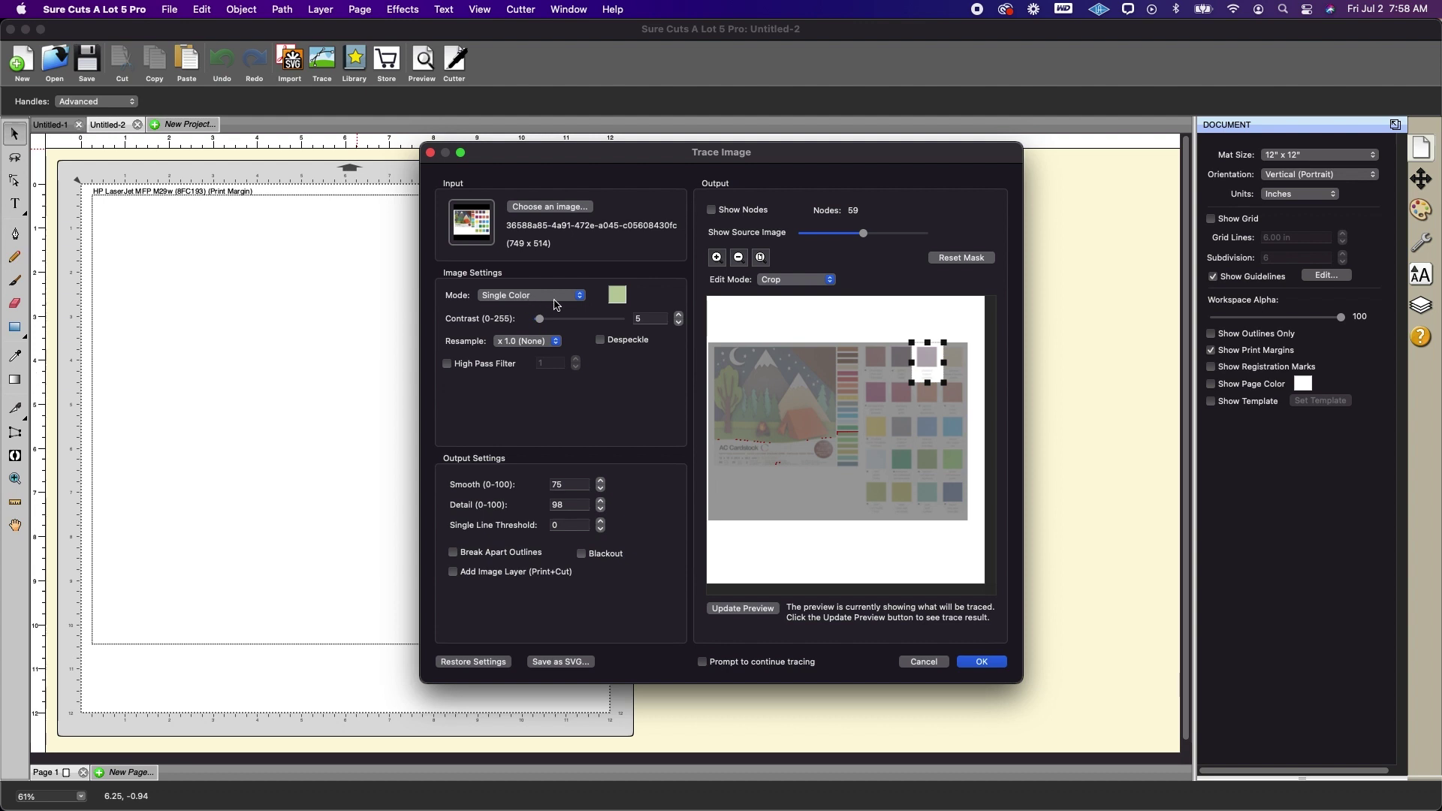
Step: Sample the chestnut colour and trace it into a 0.761 x 0.780 in shape on the mat
click(619, 295)
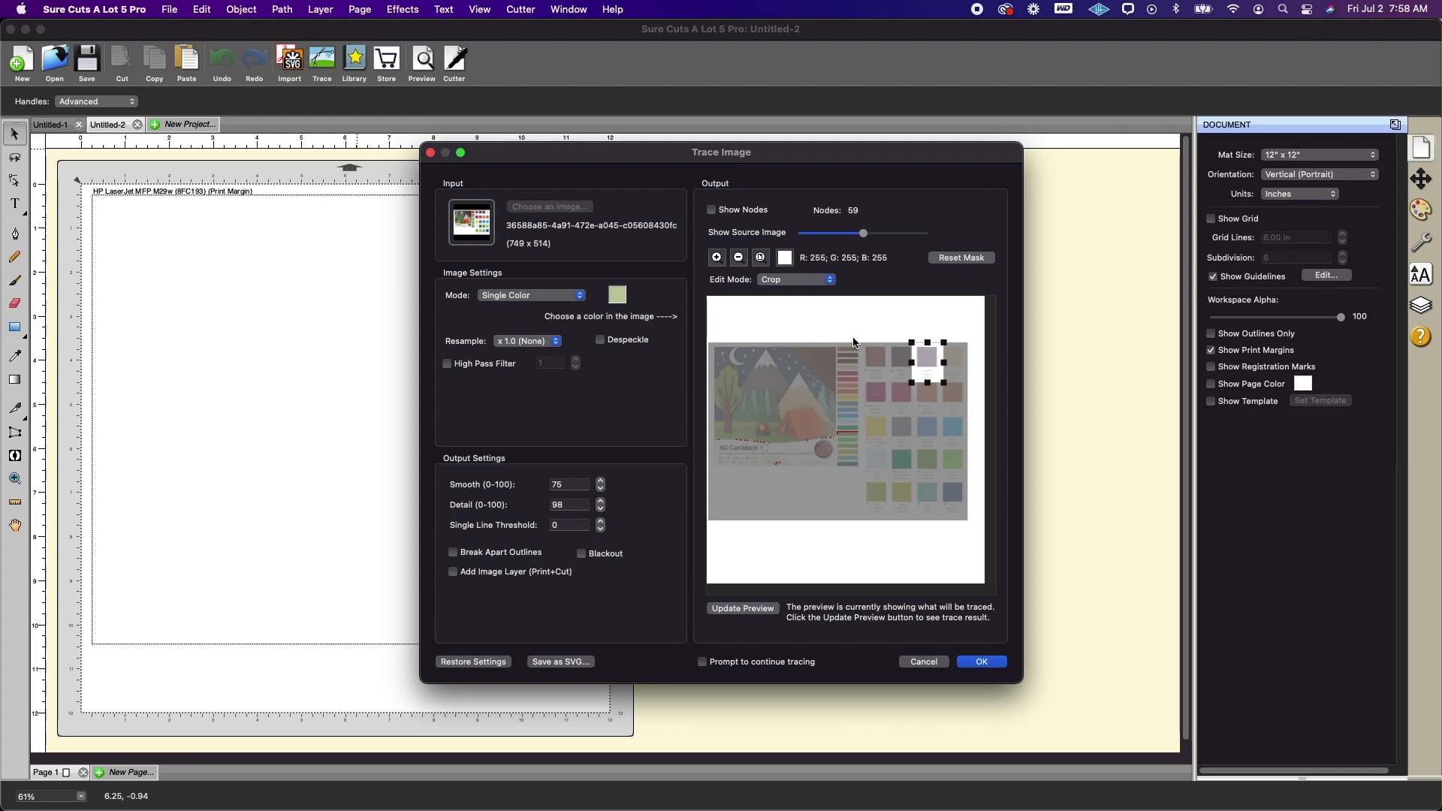
click(928, 360)
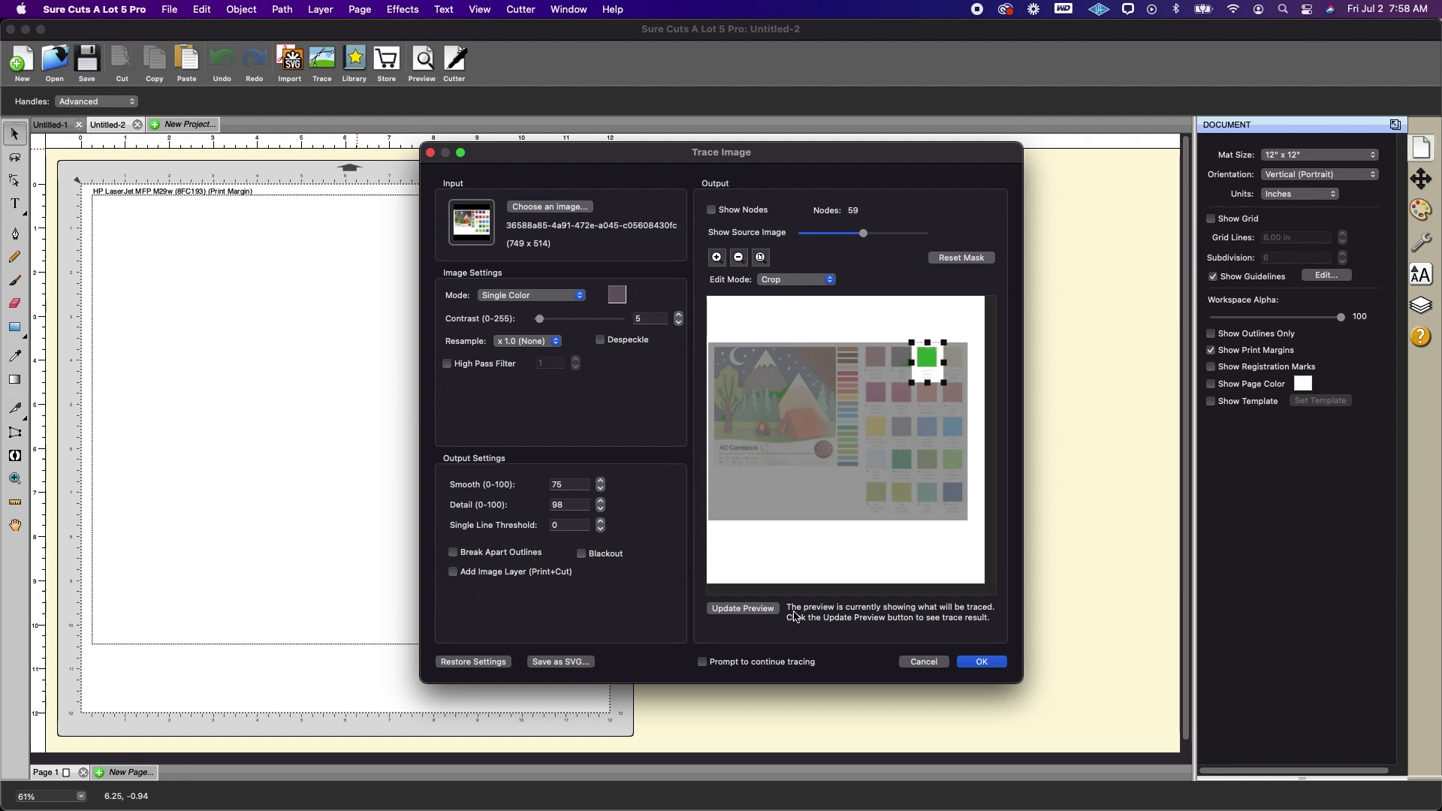
click(981, 664)
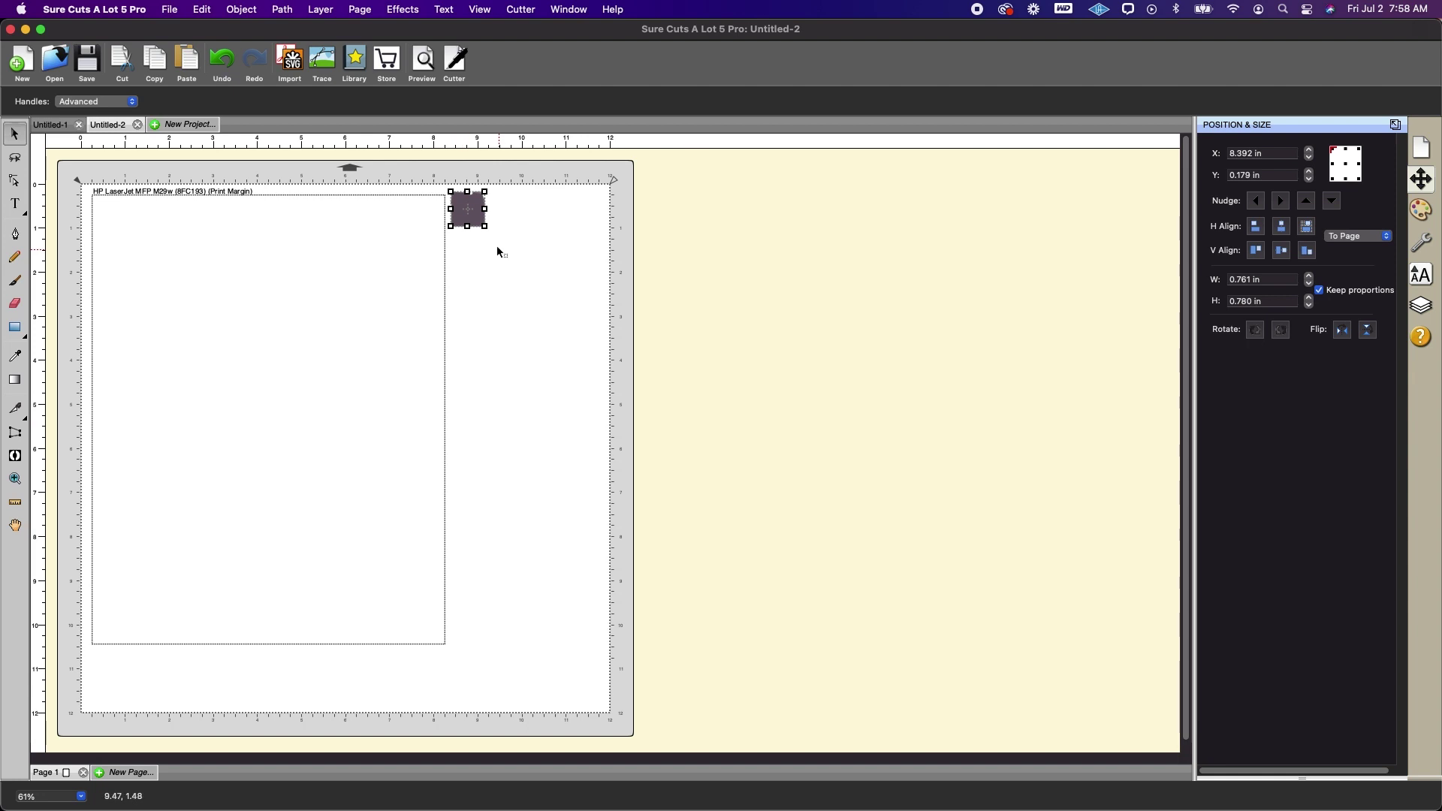
Step: Park the traced swatch on the pasteboard and draw a 7.768 x 10.017 in chestnut rectangle filling the print margins
drag(479, 220, 732, 258)
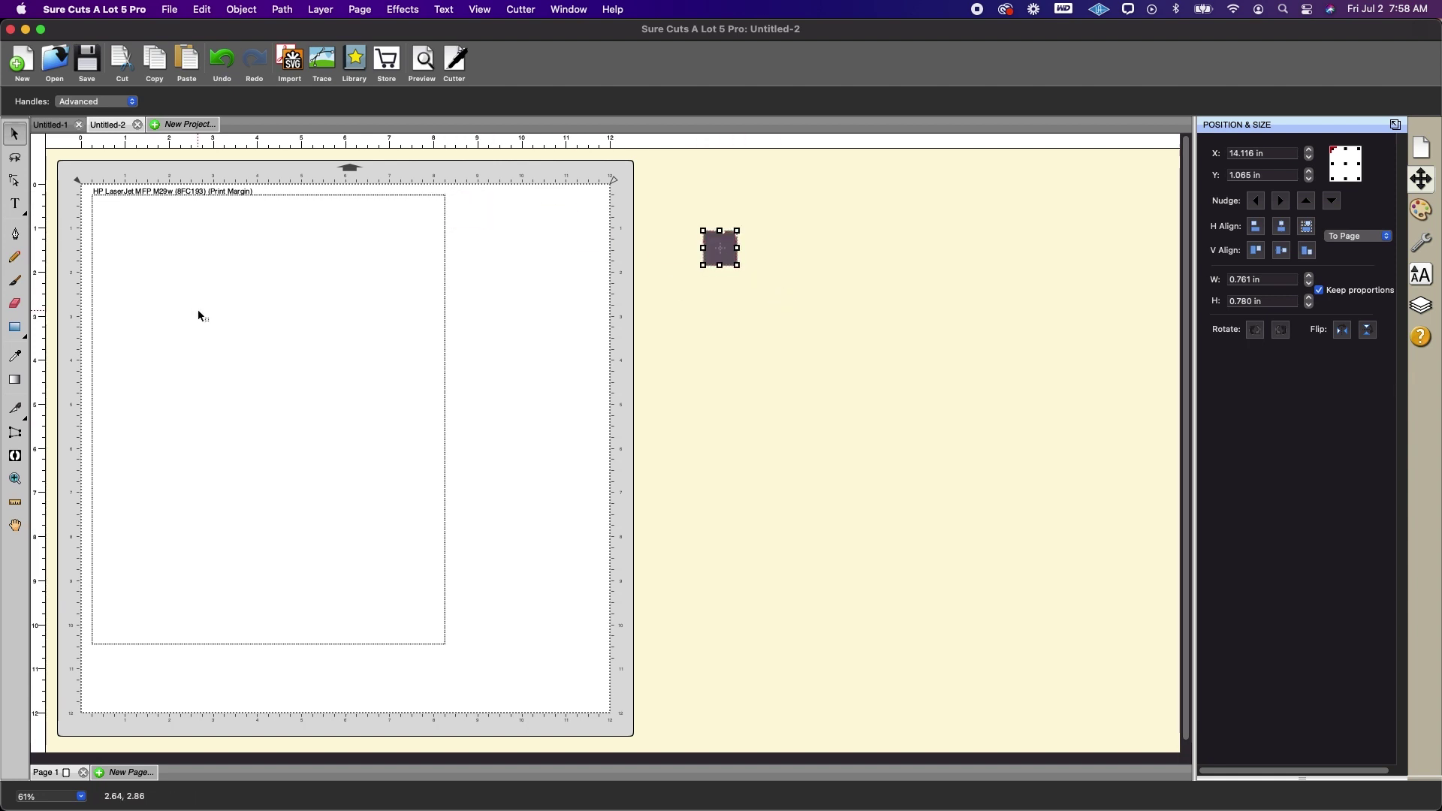
click(862, 399)
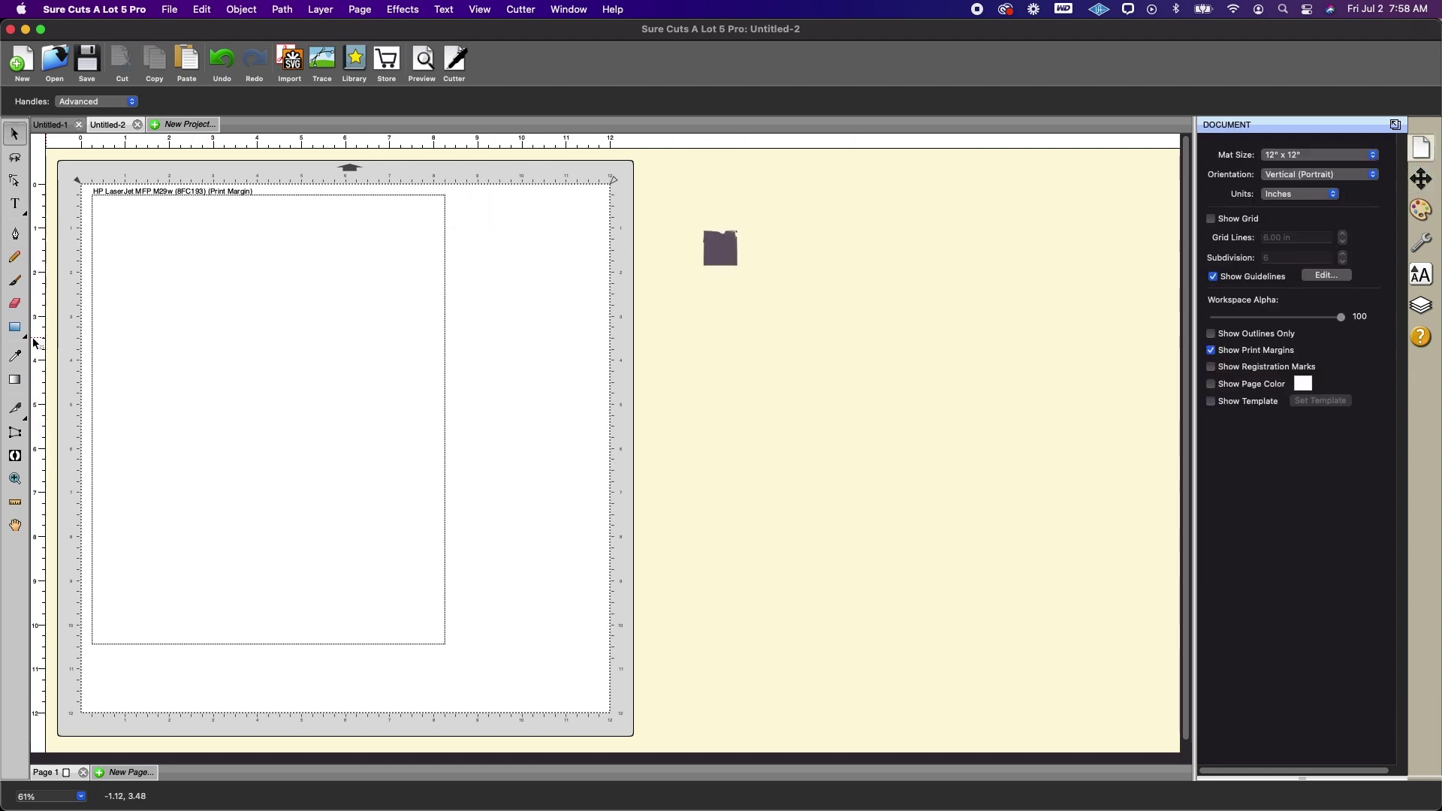
click(15, 327)
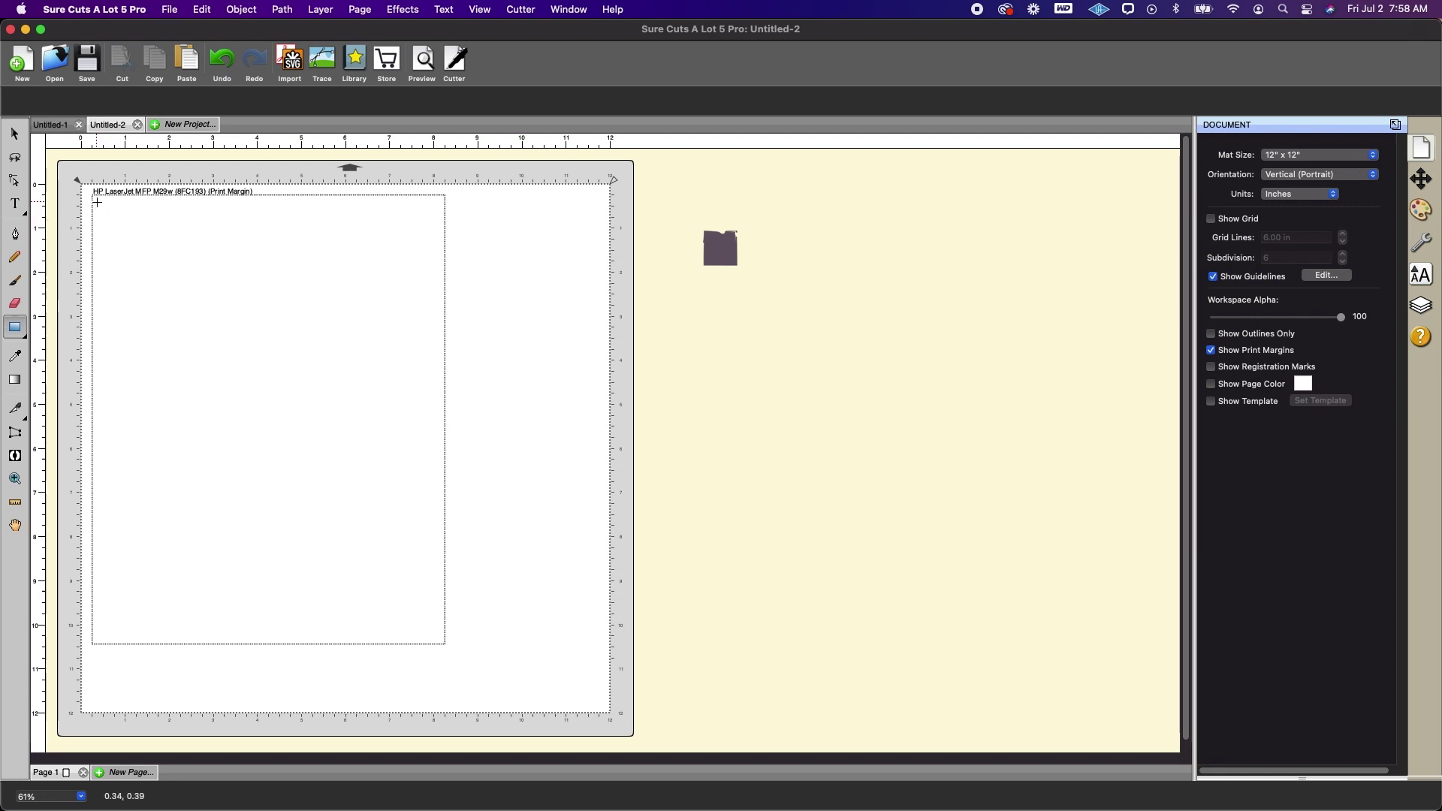
drag(97, 200, 440, 642)
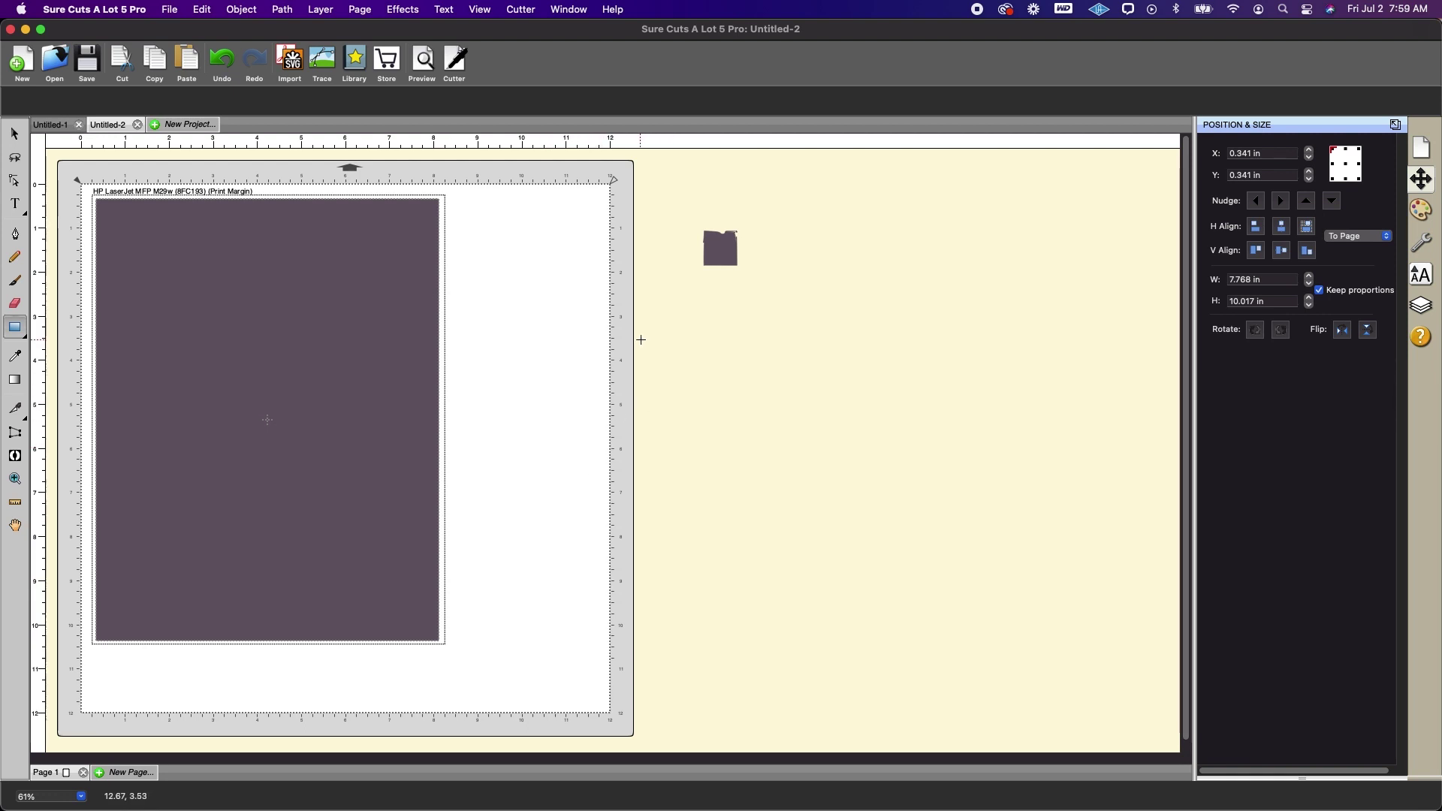
click(14, 134)
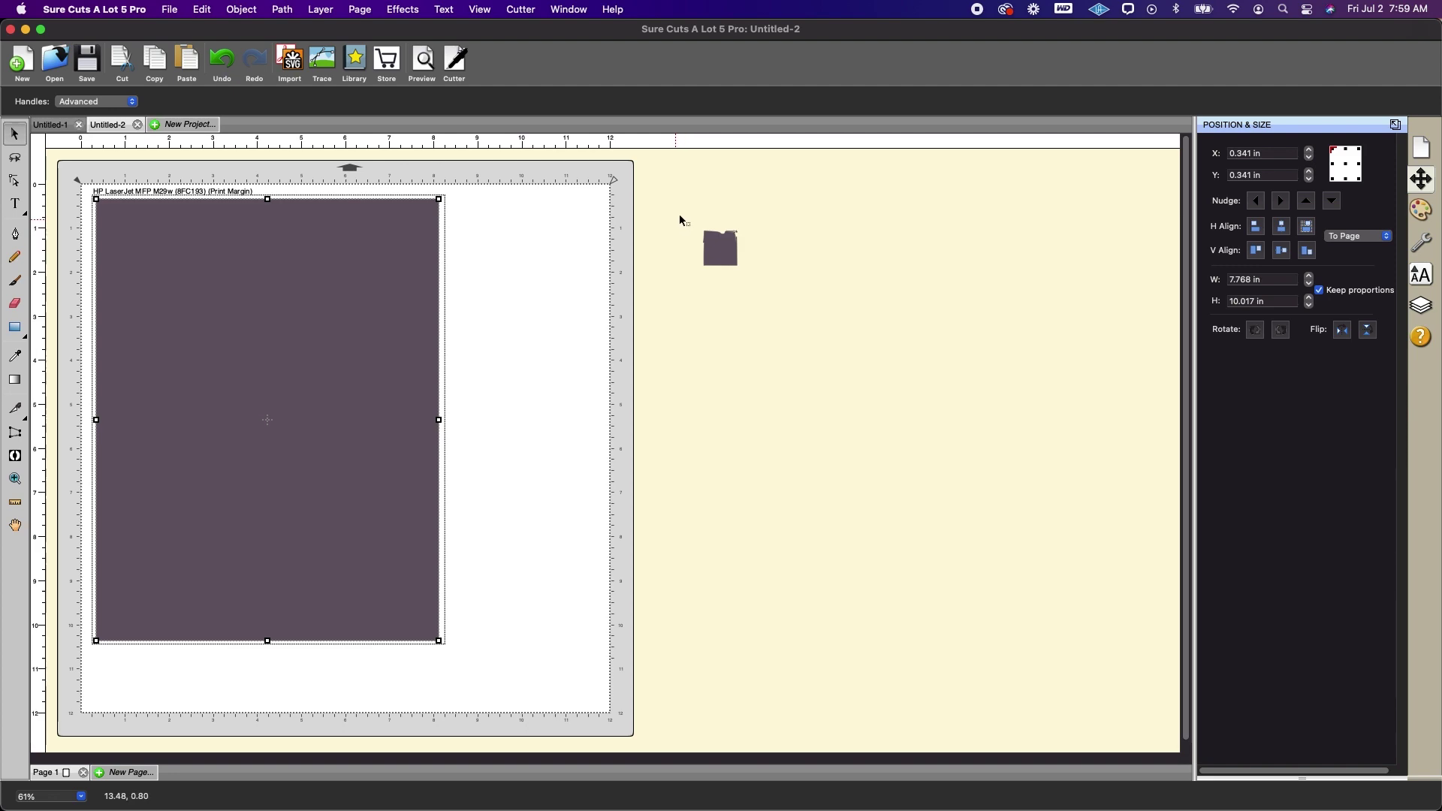